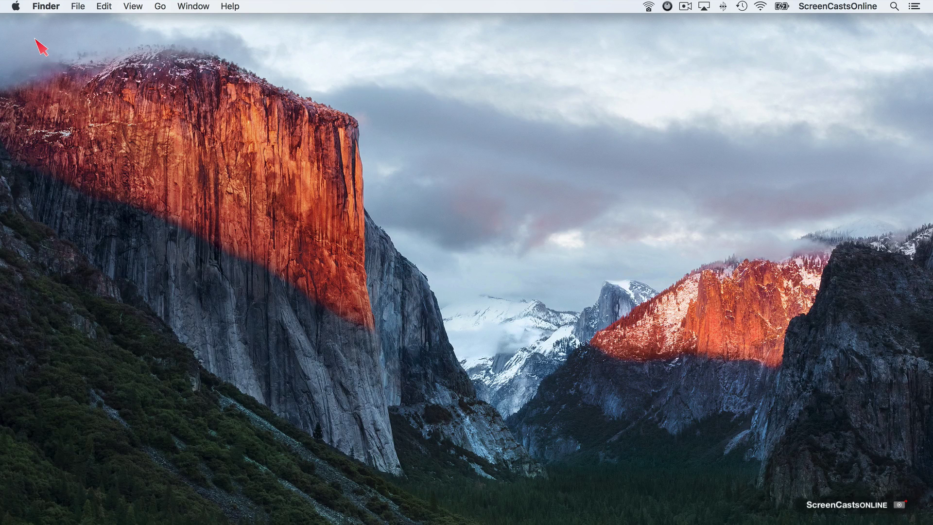
Step: Switch to Photos, go to the most recent moment in the library and enlarge the thumbnails slightly
key(cmd+Tab)
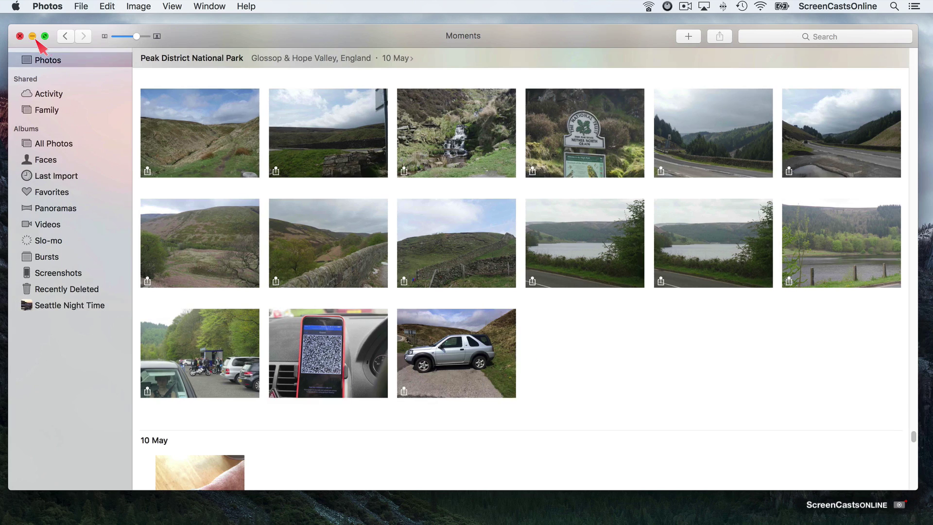
scroll(636, 383, down, 5)
scroll(635, 383, down, 20)
scroll(636, 383, down, 15)
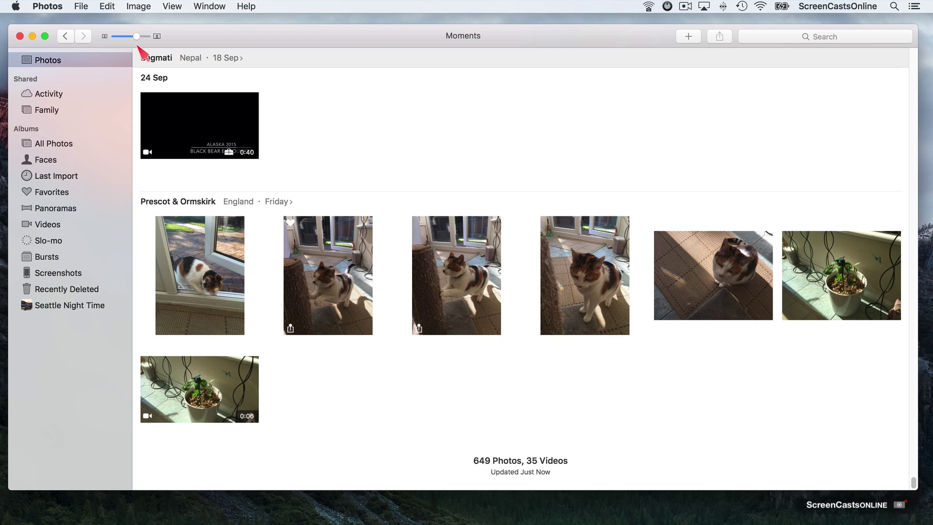
drag(136, 36, 143, 37)
scroll(463, 180, down, 3)
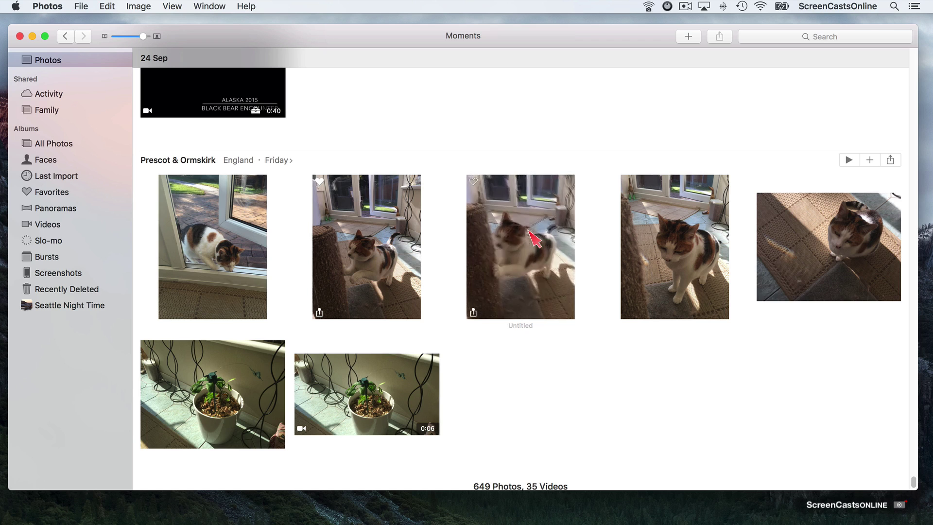
Step: Turn Live Photo off and back on for the third photo in the Prescot & Ormskirk moment
click(504, 248)
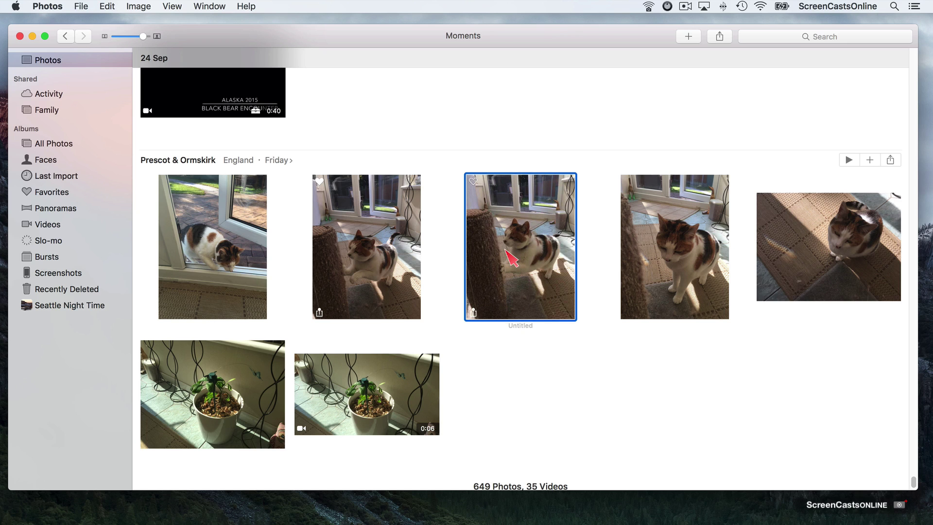
right_click(504, 249)
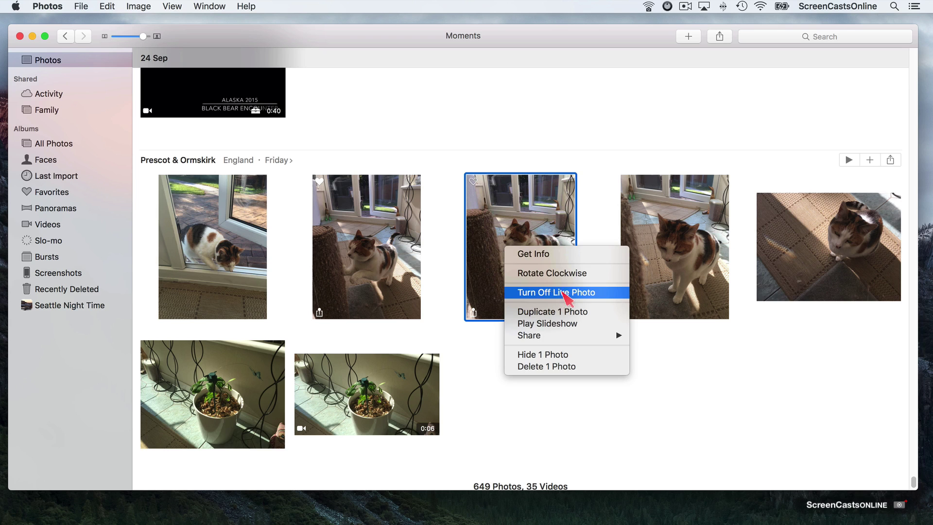
click(594, 292)
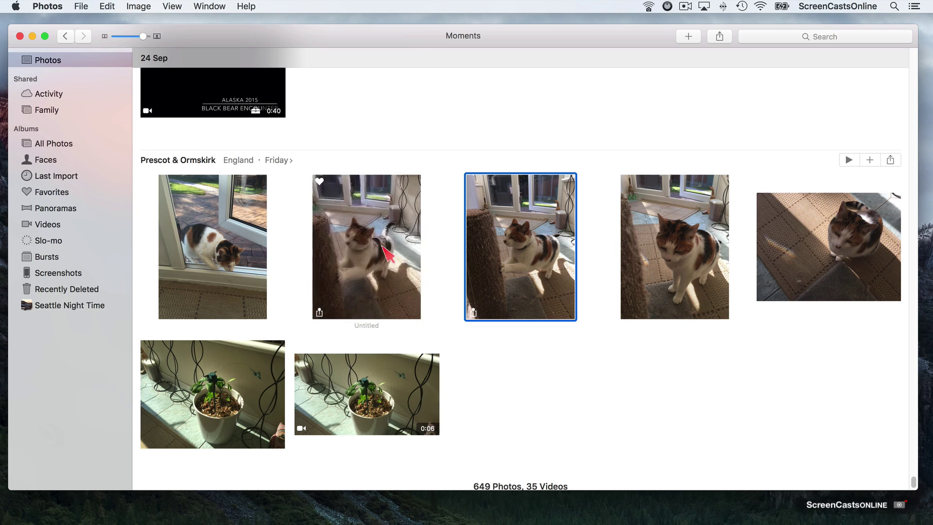
right_click(524, 253)
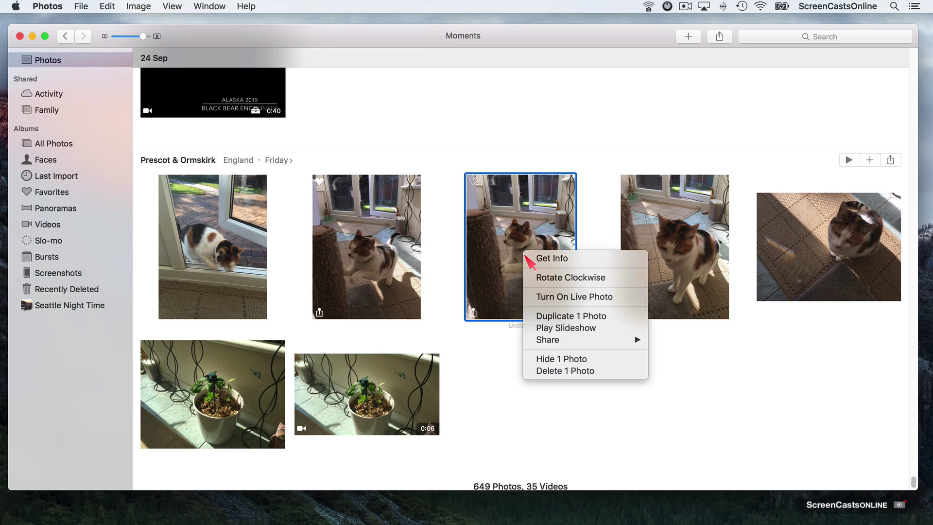
click(556, 300)
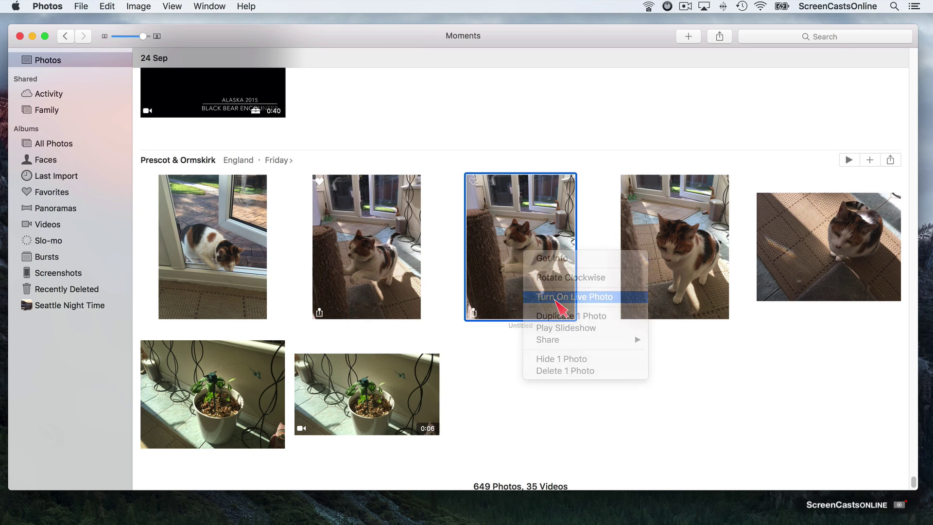
click(139, 6)
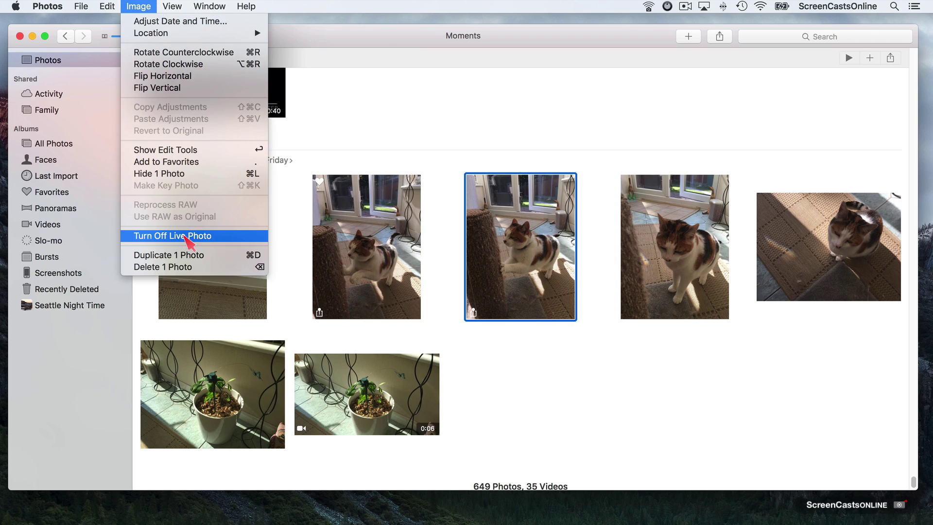
click(662, 398)
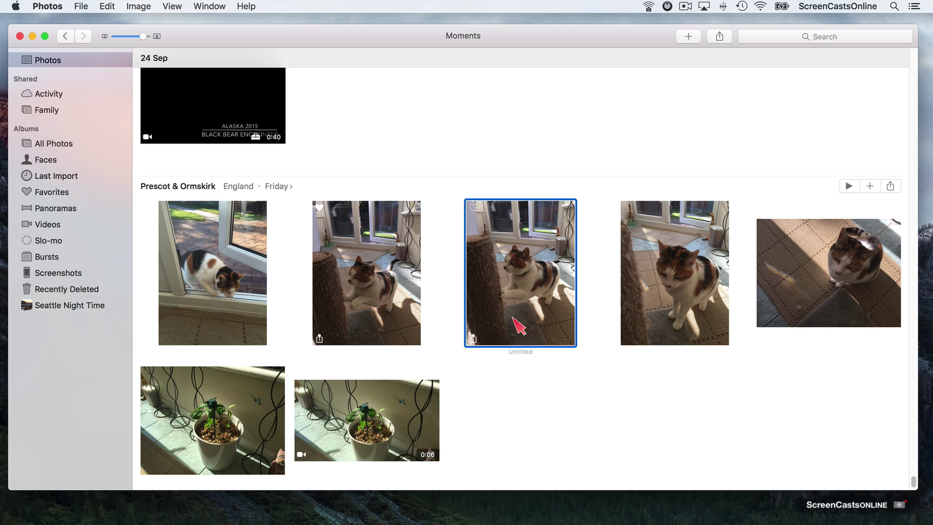
Step: Crop the third cat photo to a Square aspect framed closely around the cat, save the edit and return to Moments
double_click(528, 290)
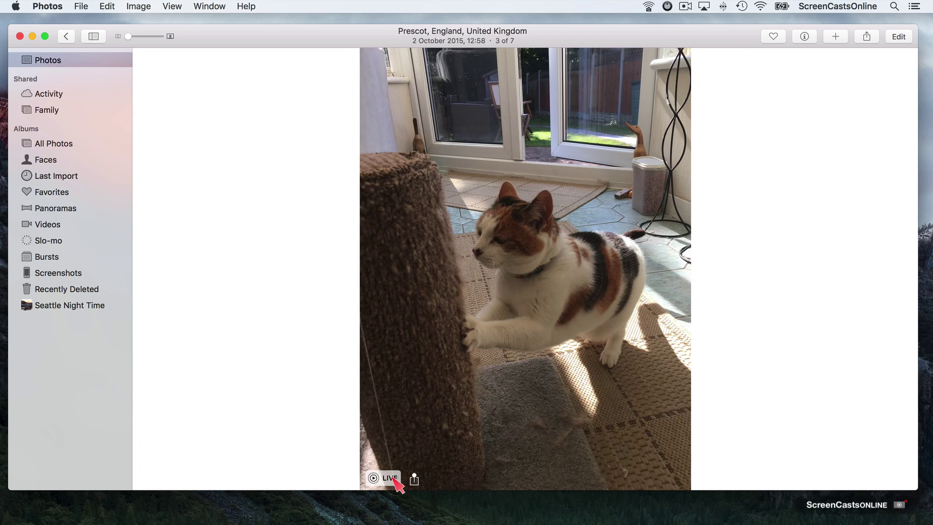
mouse_move(392, 478)
click(900, 37)
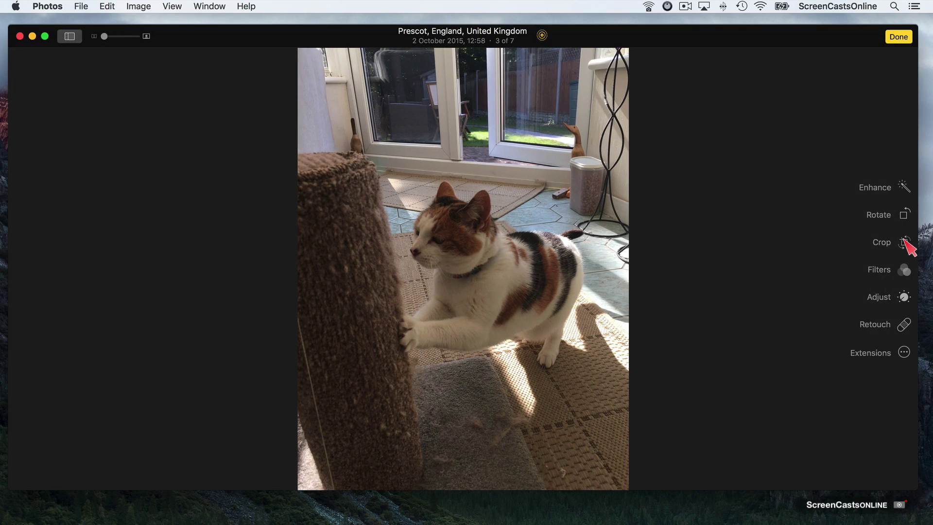
click(904, 243)
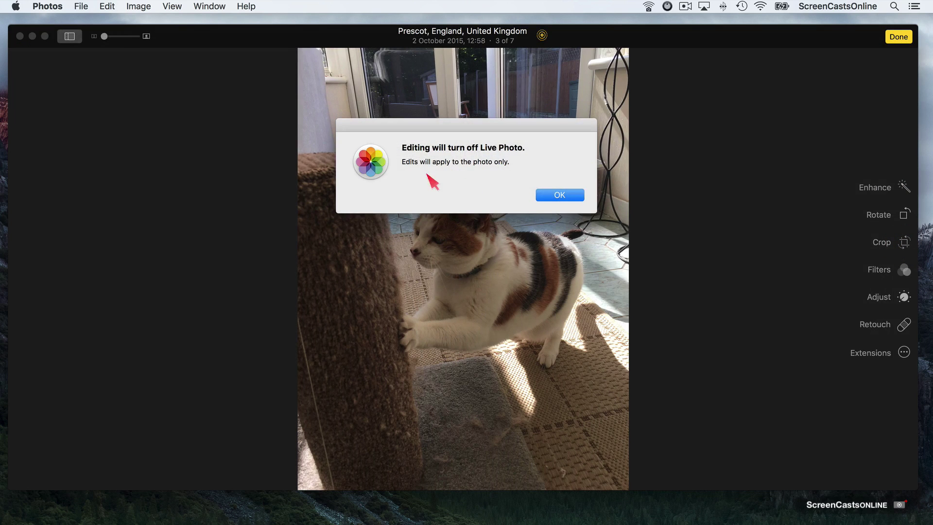
click(558, 197)
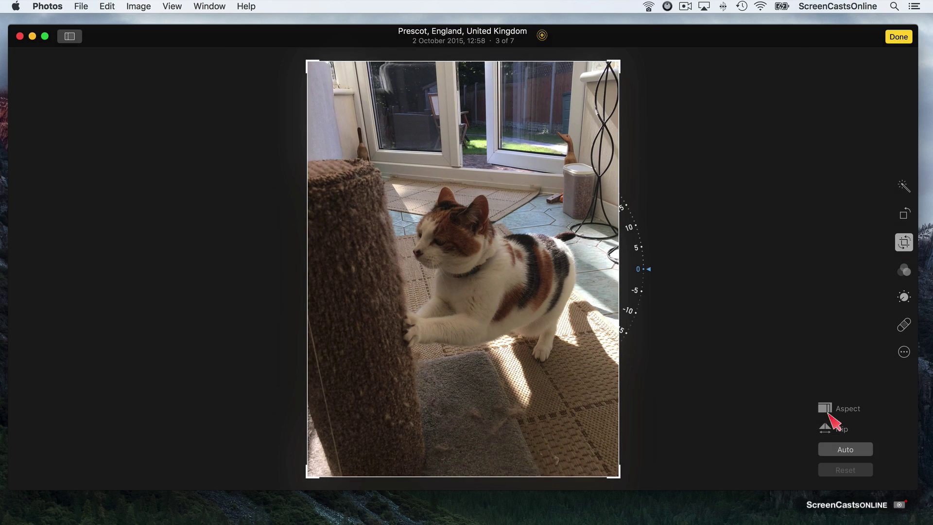
click(825, 410)
click(845, 300)
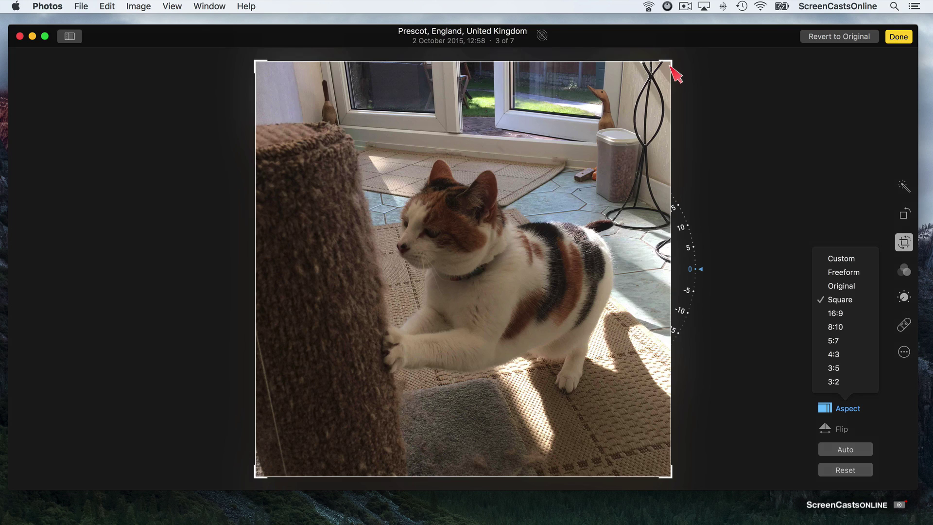
drag(672, 65, 585, 175)
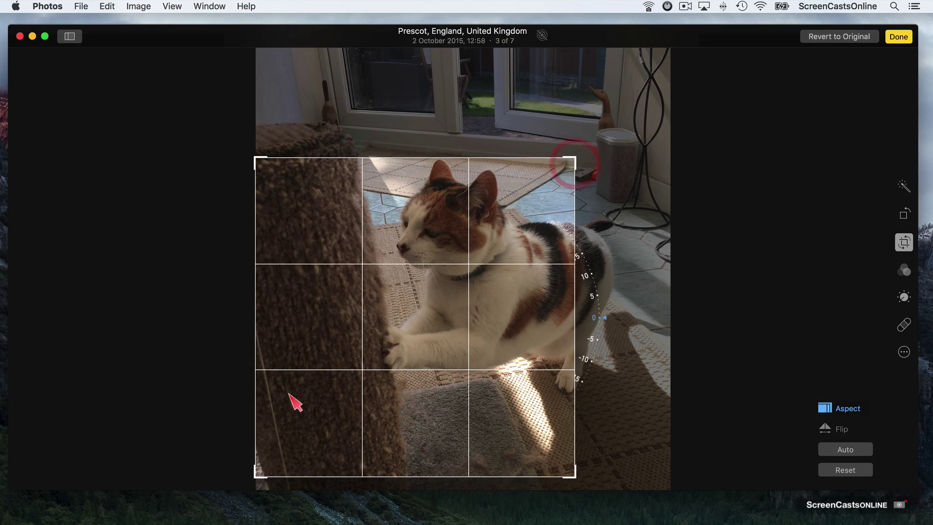
drag(367, 343, 297, 360)
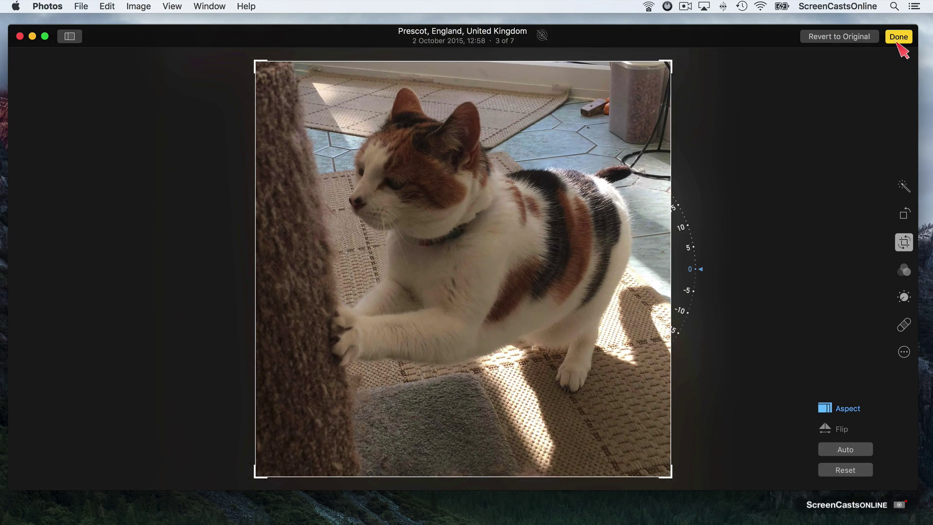
click(898, 37)
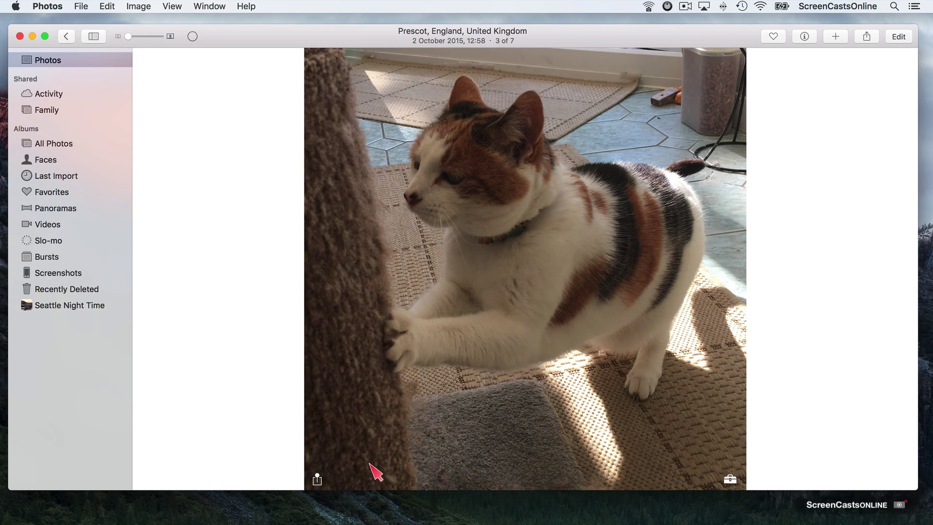
click(69, 39)
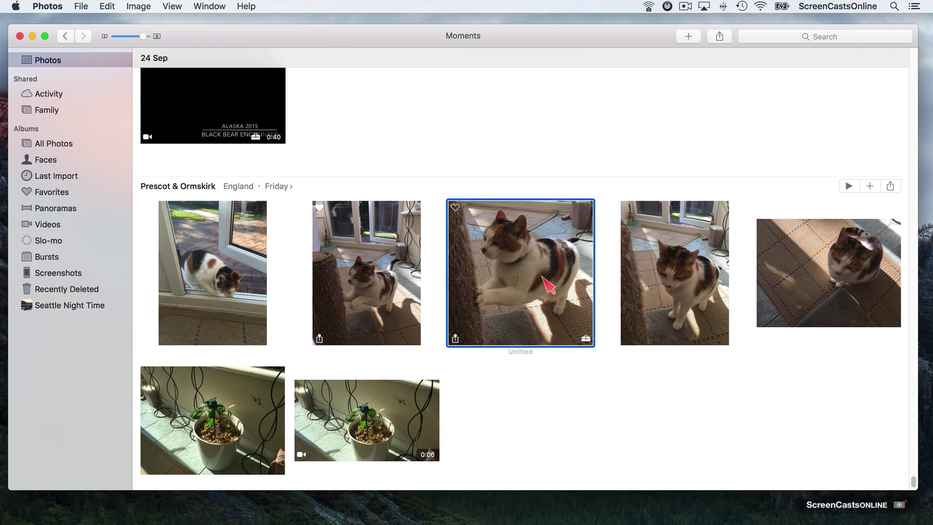
Step: Reopen the cropped cat photo for editing, revert it to the original and finish editing
double_click(490, 313)
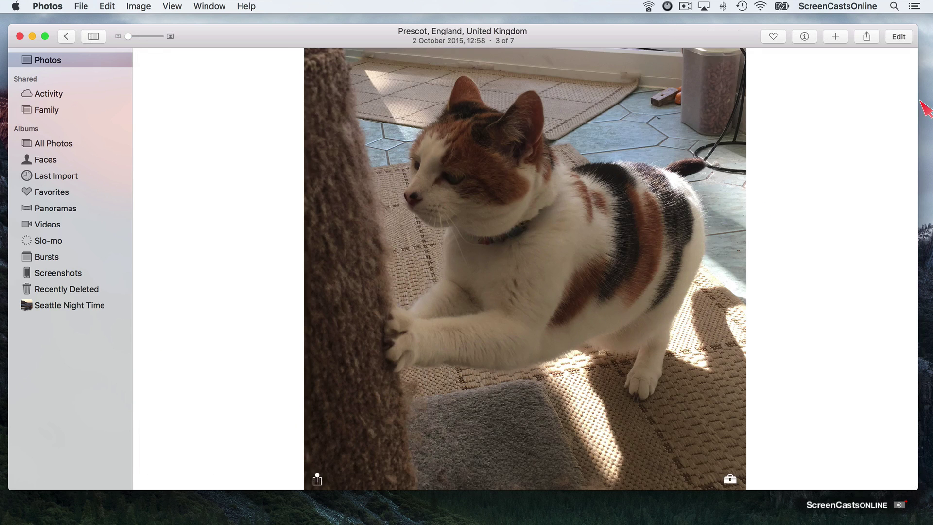
click(903, 39)
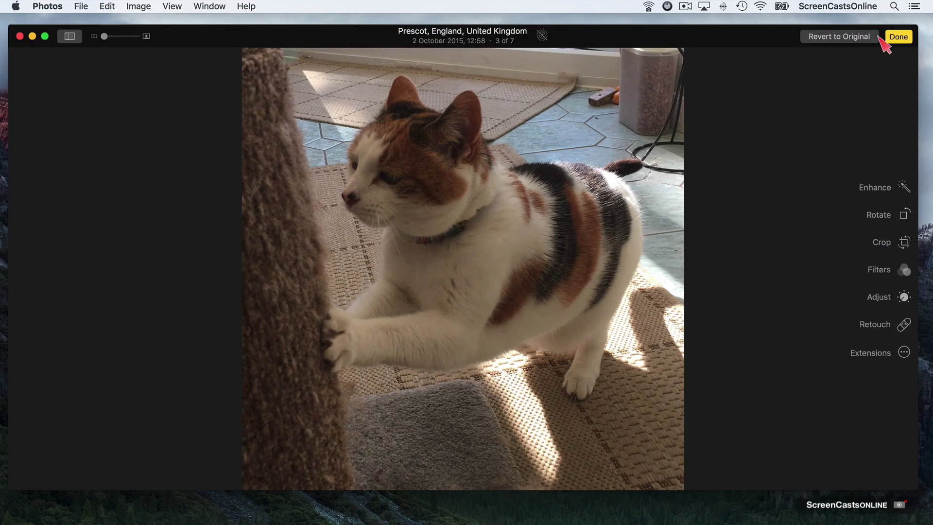
click(846, 39)
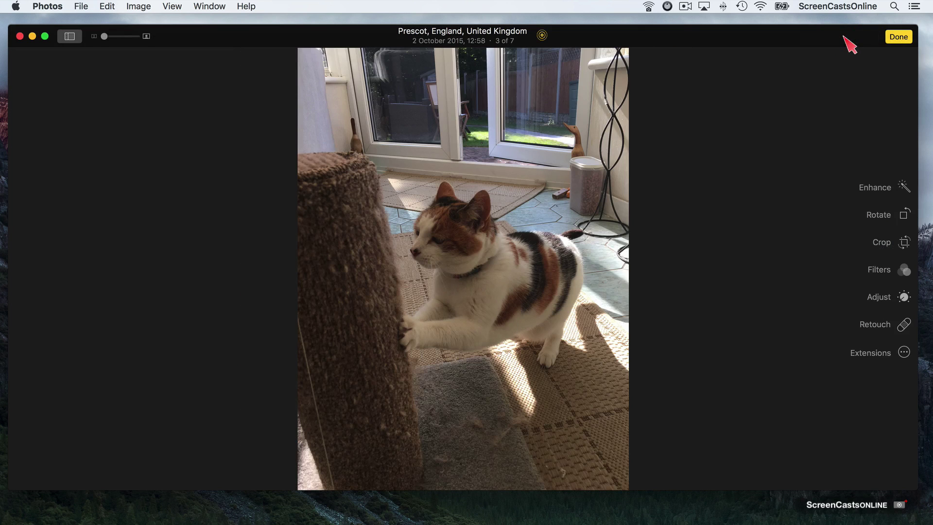
click(900, 38)
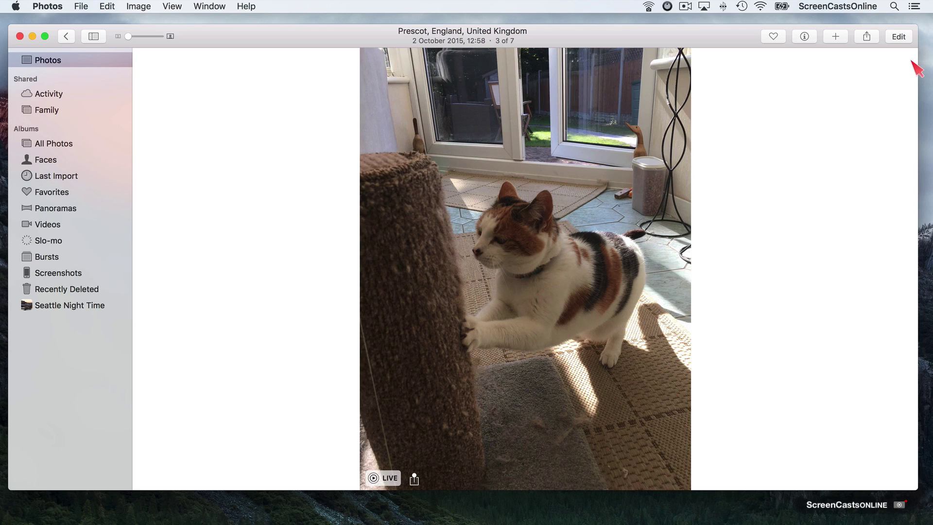
Step: Return to Moments and duplicate the third photo in the Prescot & Ormskirk moment
click(66, 36)
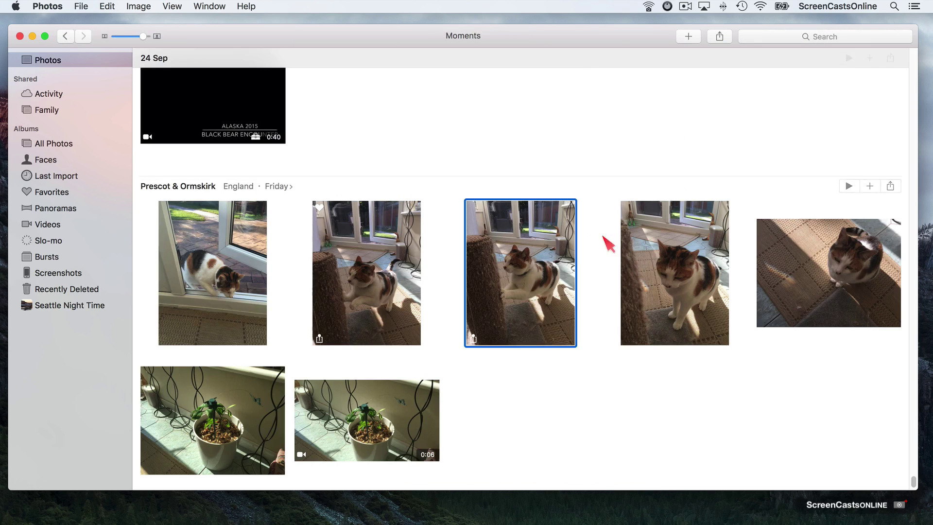
right_click(514, 295)
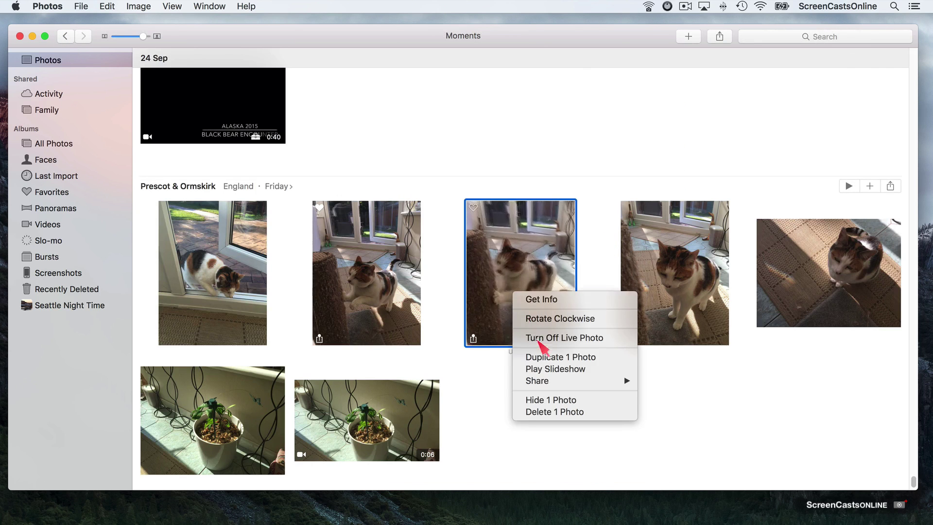
click(542, 358)
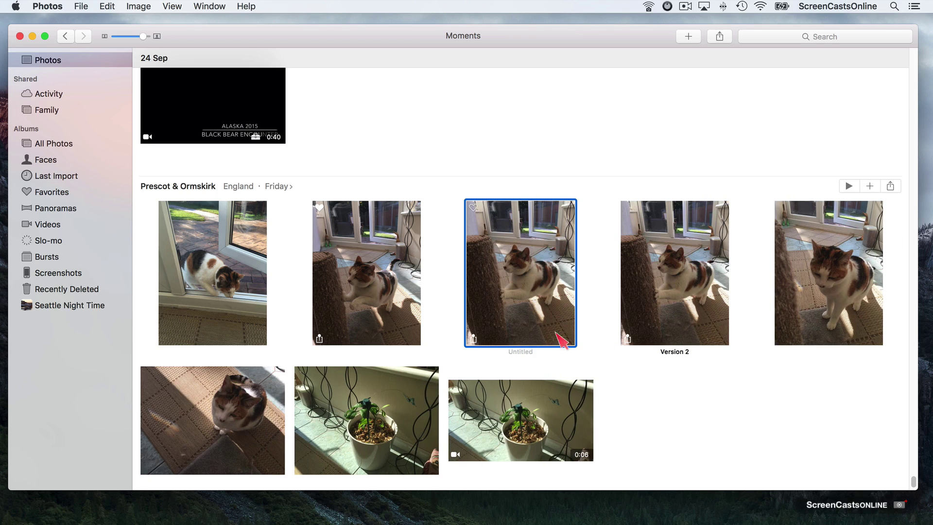
Step: Crop the duplicate photo more tightly around the cat without a fixed aspect, save the edit and return to Moments
click(685, 299)
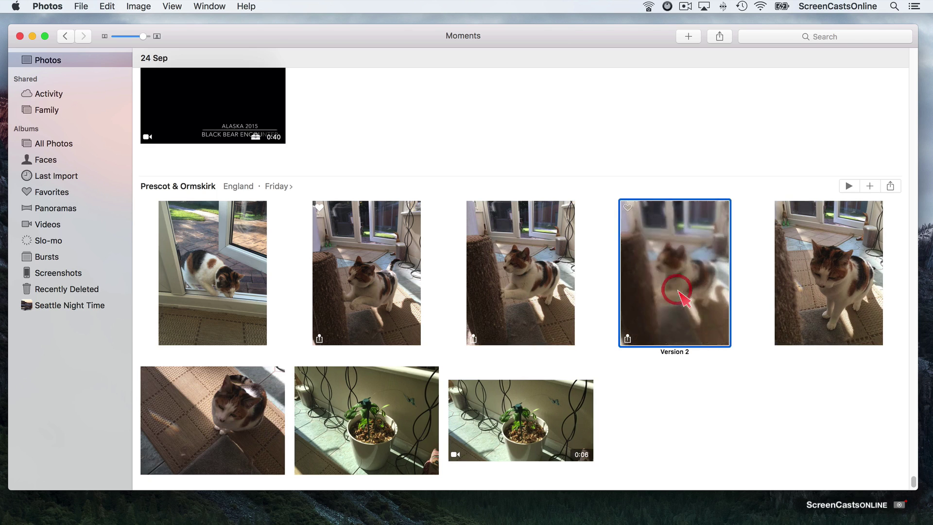
double_click(686, 299)
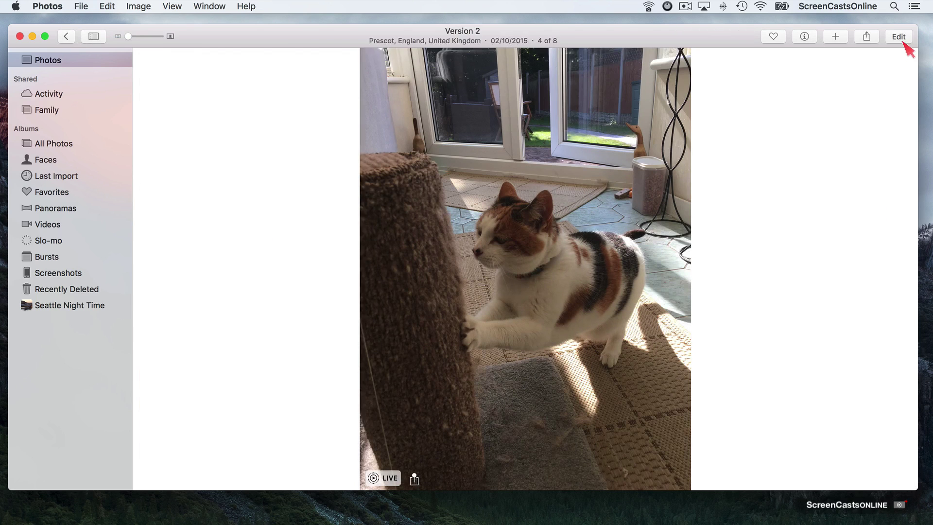
click(898, 36)
click(905, 243)
drag(618, 74, 580, 192)
drag(468, 287, 393, 340)
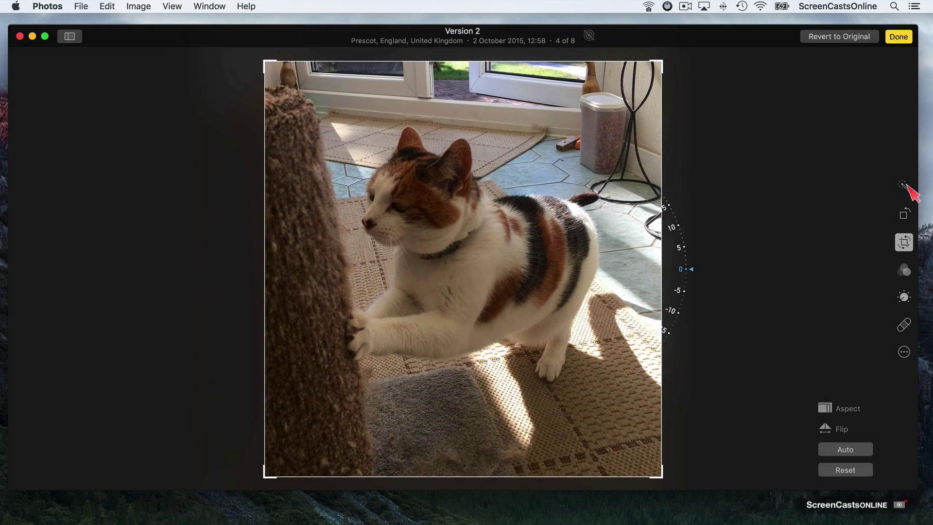
click(899, 38)
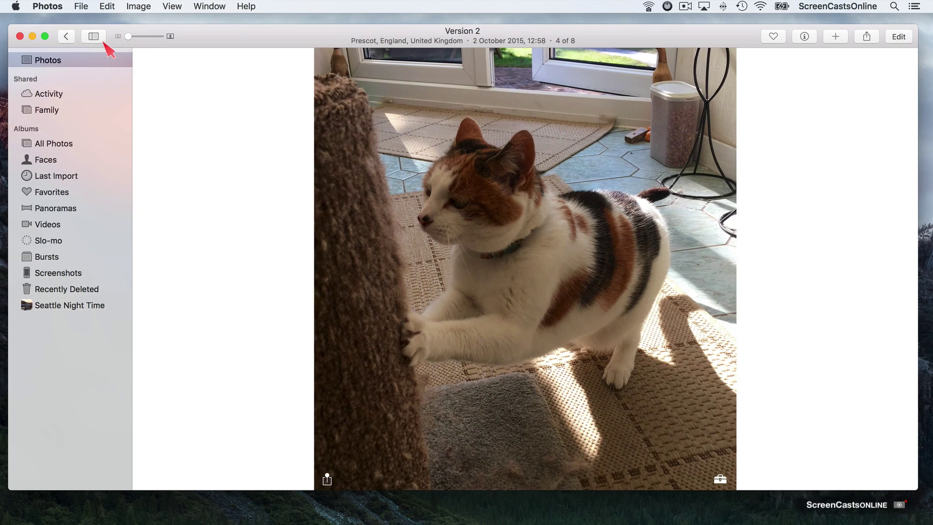
click(68, 36)
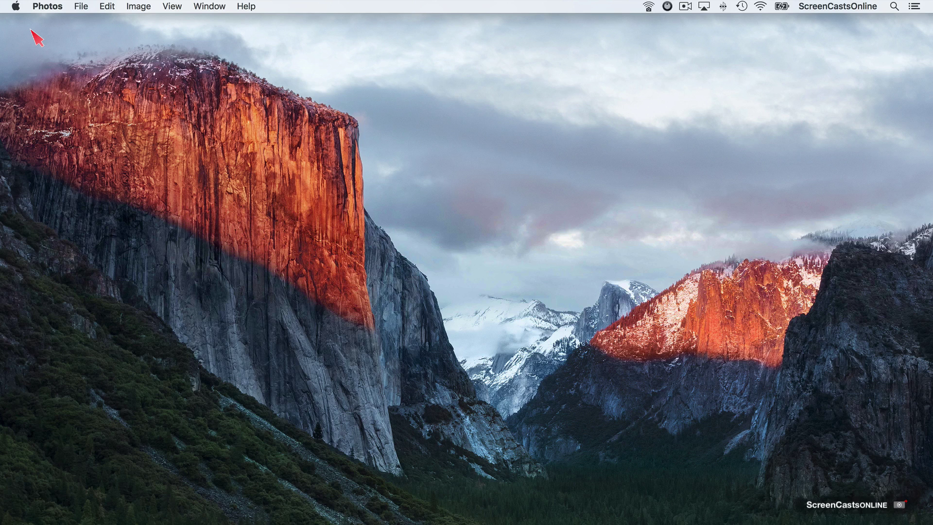
Step: Switch to the App Store, view the Apps For Photographers collection and close the store window
key(super+Tab)
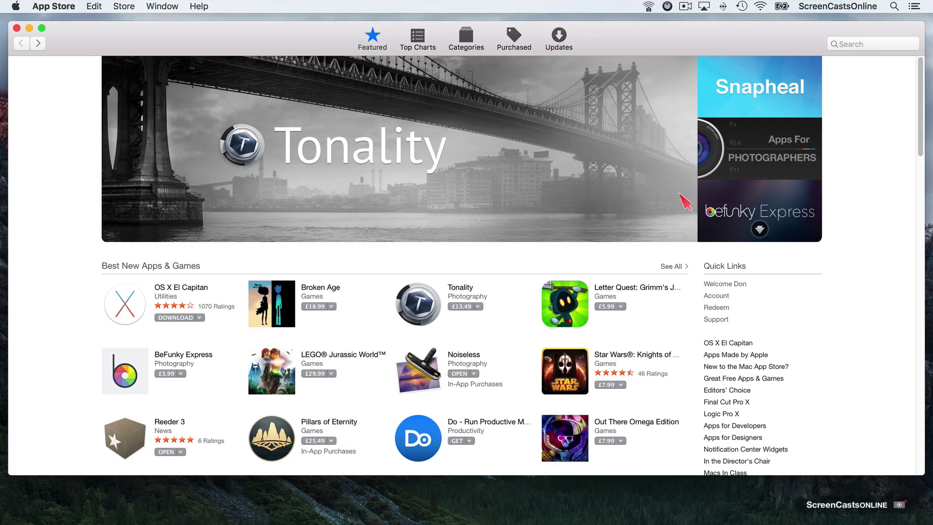
click(774, 164)
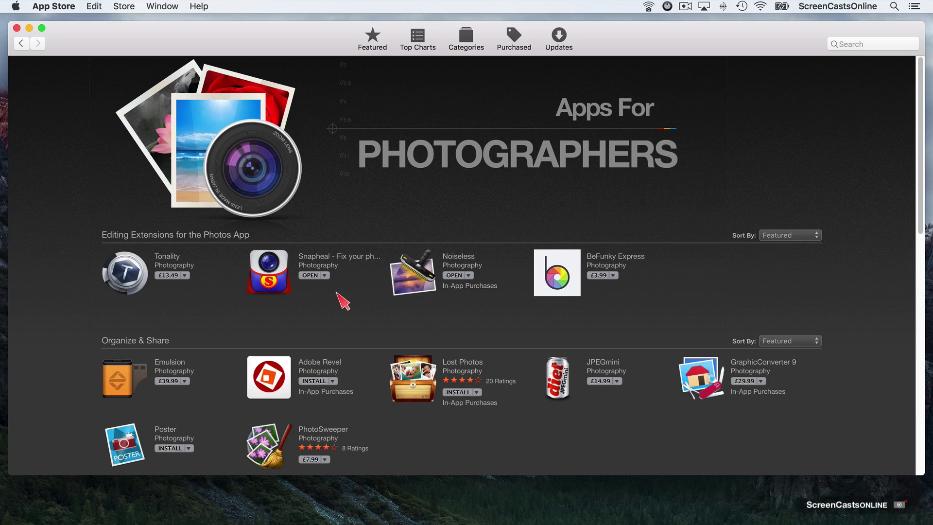
click(16, 28)
Step: Search the computer for the Photos app and switch back to it
key(super+space)
text(ph)
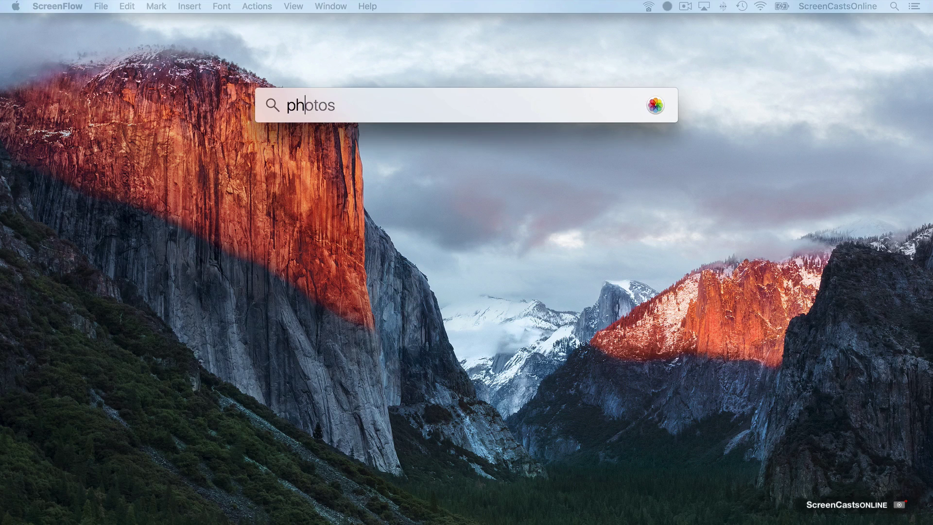
key(Return)
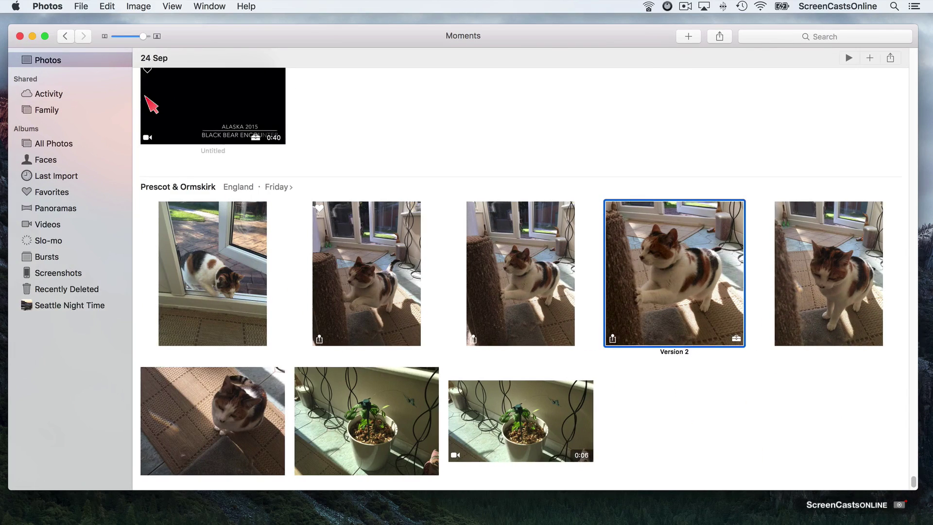
Step: Open the favourited harbour photo in the 13 Sep moment
scroll(413, 146, up, 10)
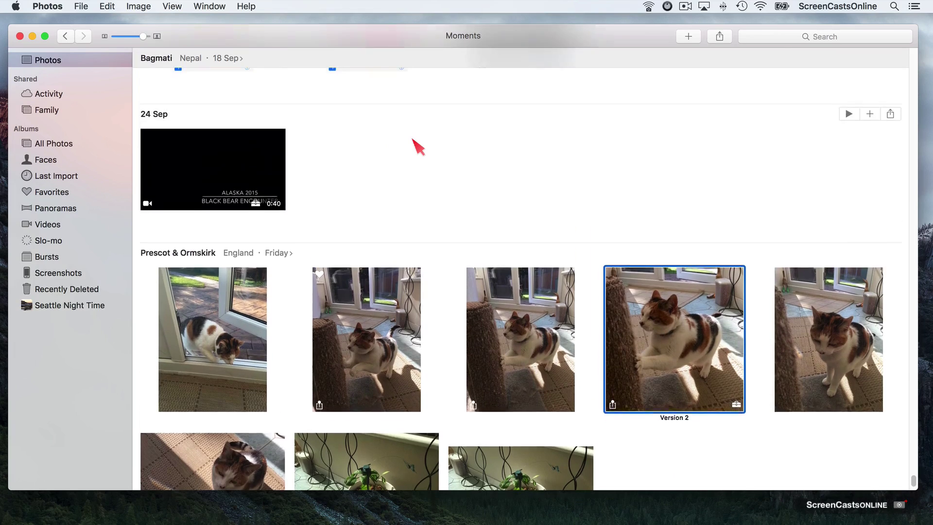
scroll(520, 267, up, 15)
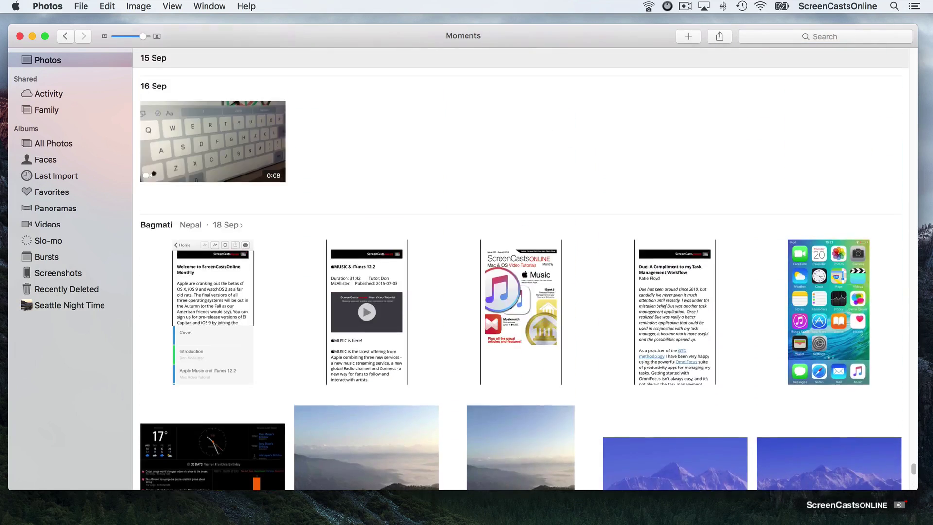
scroll(367, 156, down, 2)
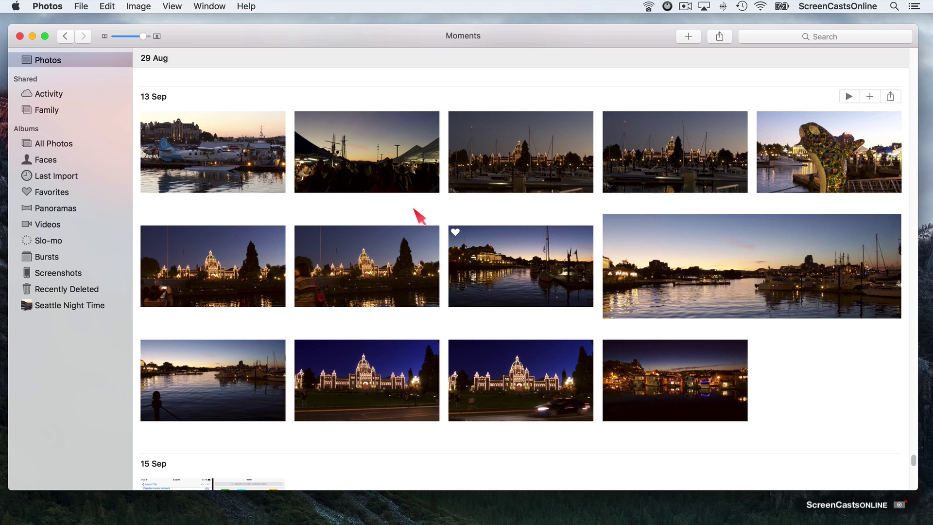
double_click(511, 257)
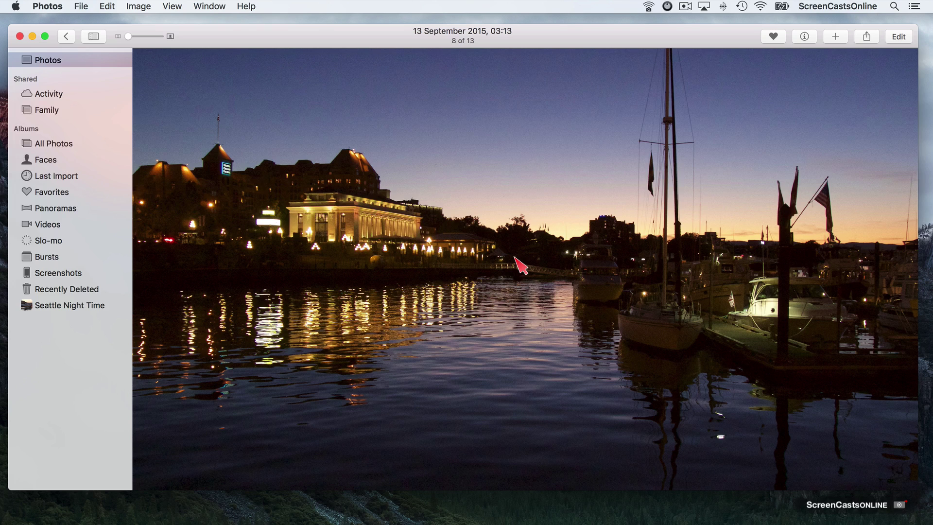
Step: Examine the noise in the harbour photo's sky up close, from the treeline up to the boat's mast
scroll(521, 265, up, 5)
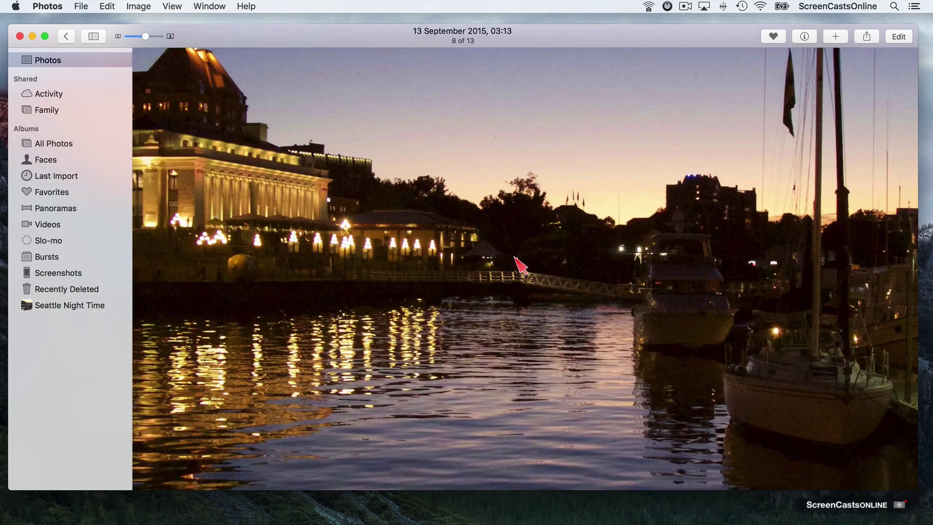
scroll(593, 187, up, 2)
scroll(593, 187, up, 10)
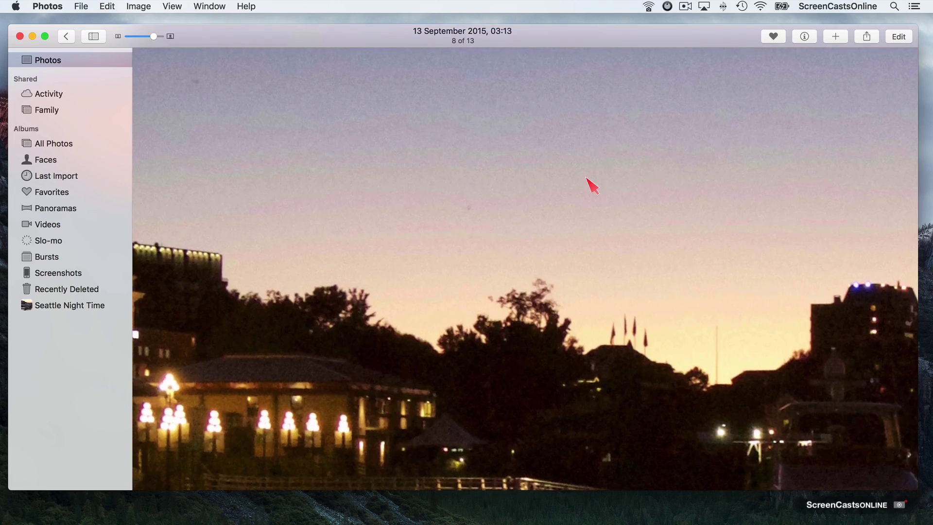
scroll(586, 177, up, 5)
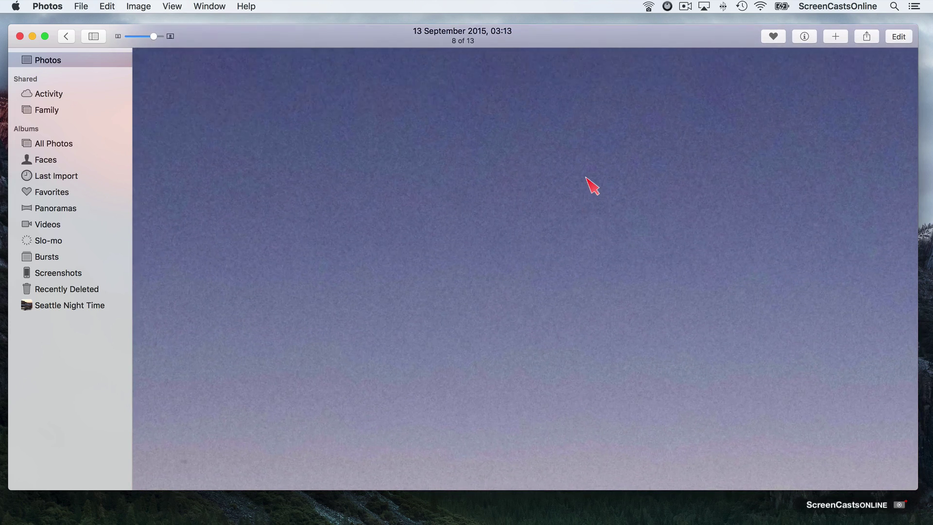
scroll(586, 177, right, 10)
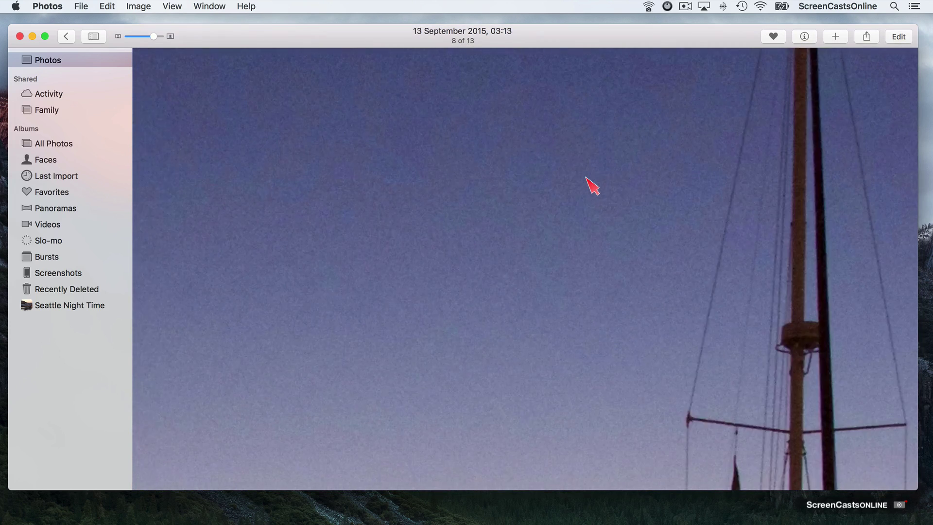
scroll(586, 178, right, 5)
scroll(587, 178, left, 10)
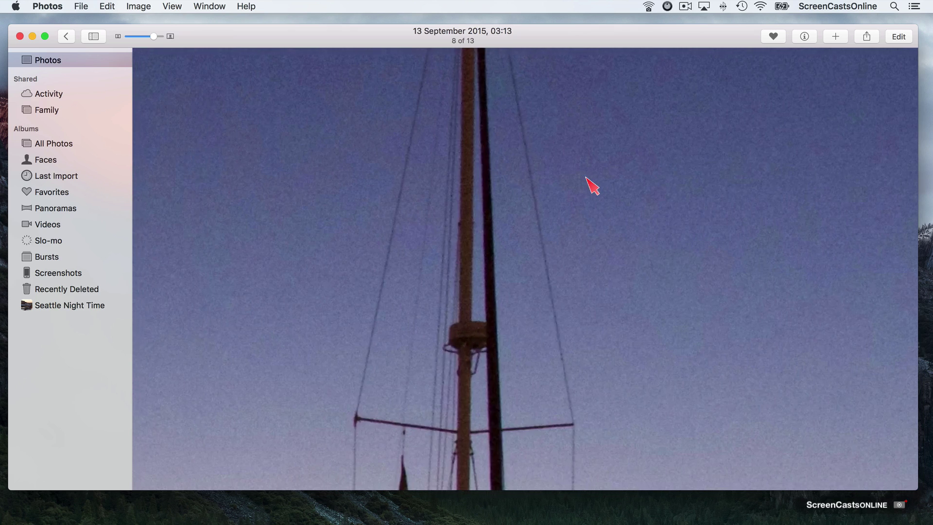
scroll(586, 178, left, 3)
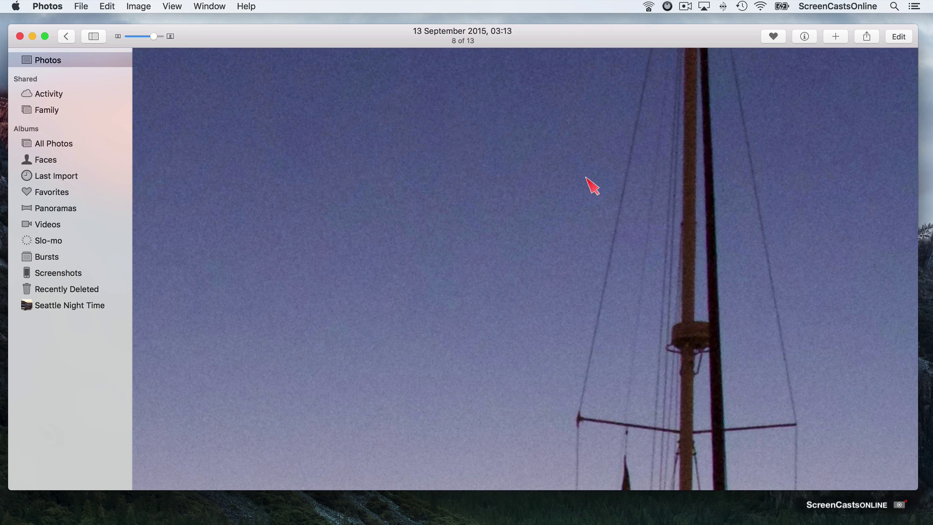
Step: Start editing the harbour photo and enable the Snapheal and Noiseless extensions for editing photos
click(905, 41)
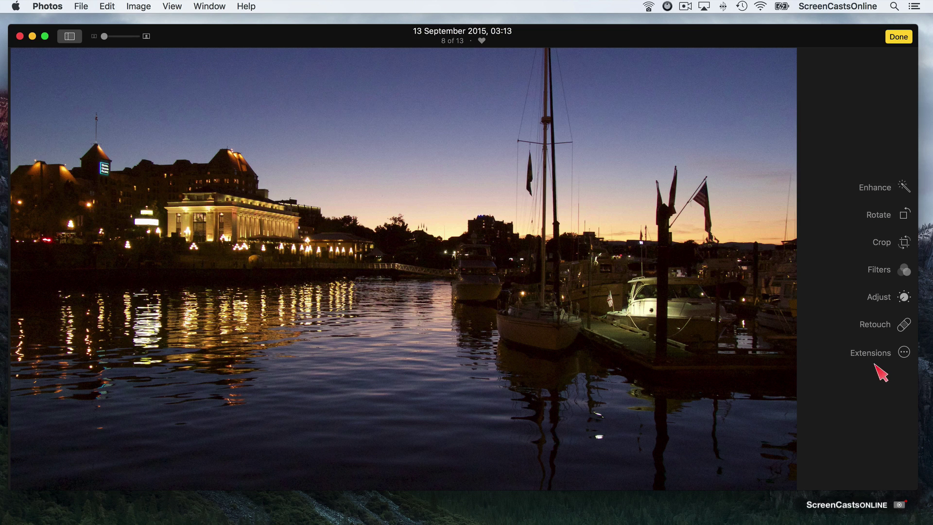
click(907, 354)
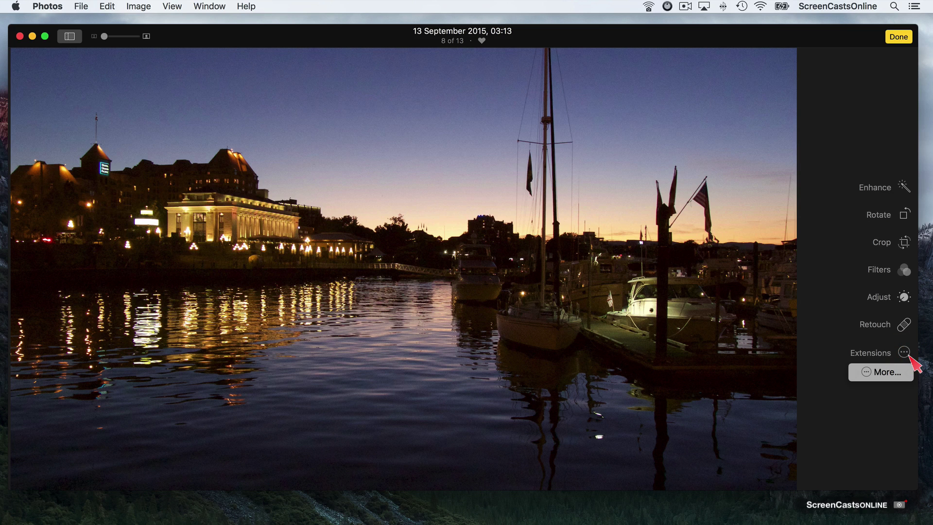
click(887, 372)
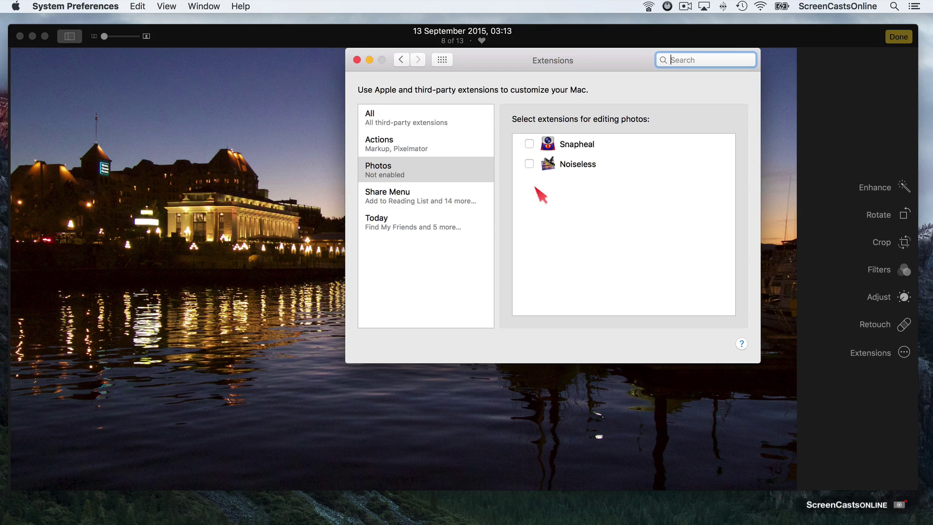
click(529, 144)
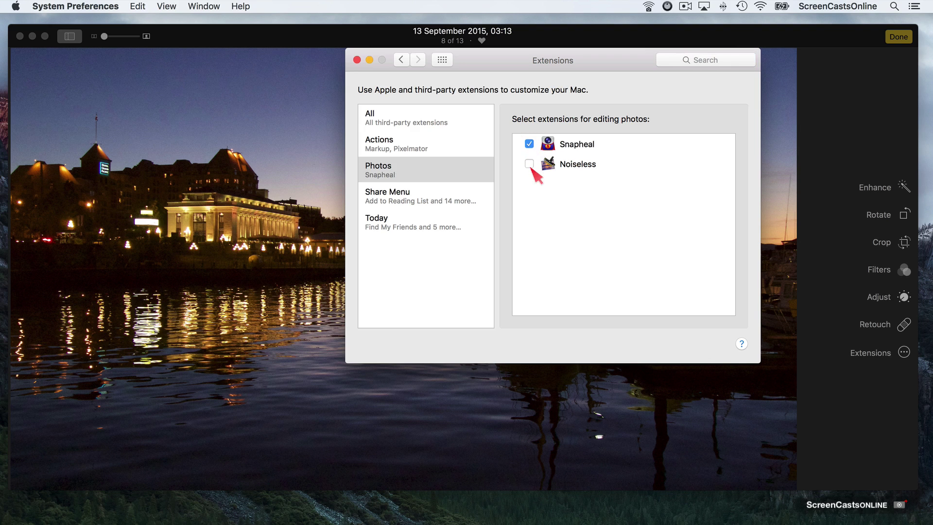
click(529, 164)
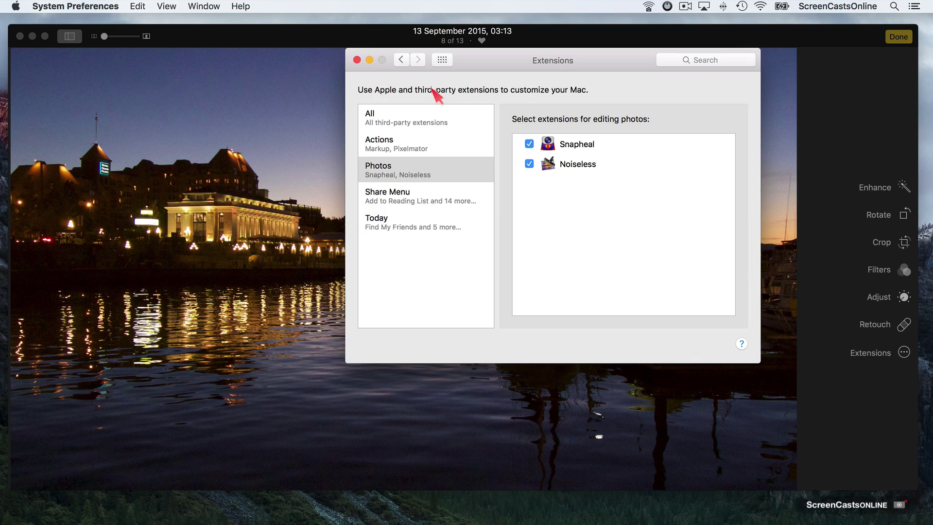
click(357, 59)
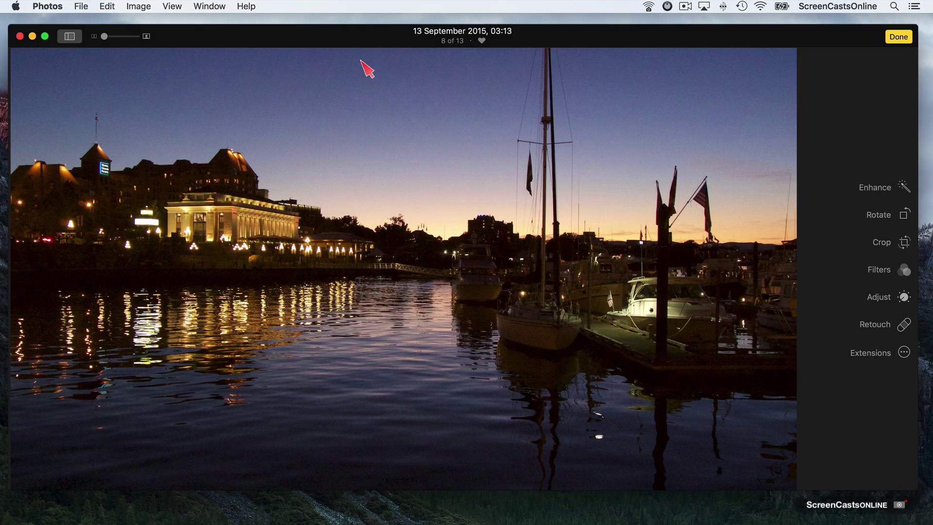
Step: Open the harbour photo in the Noiseless extension and compare the original and processed sky
click(904, 353)
click(897, 371)
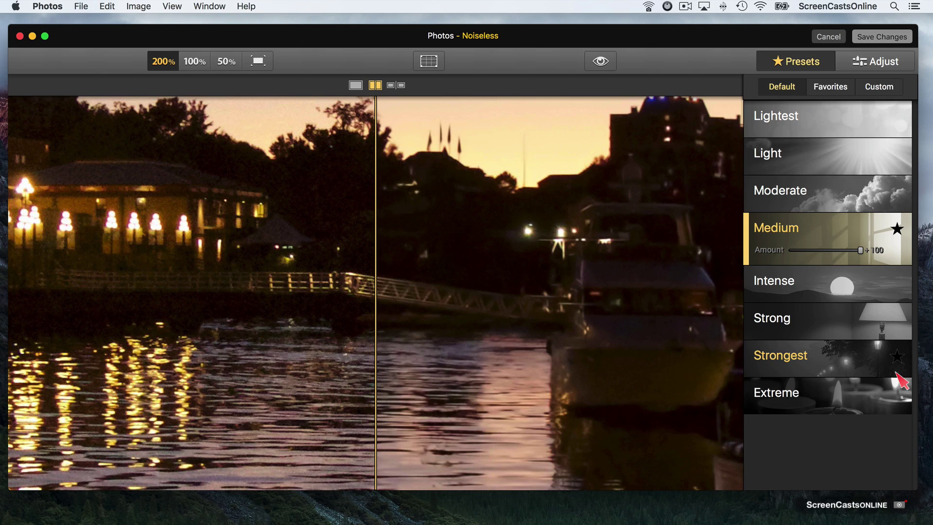
scroll(481, 277, up, 10)
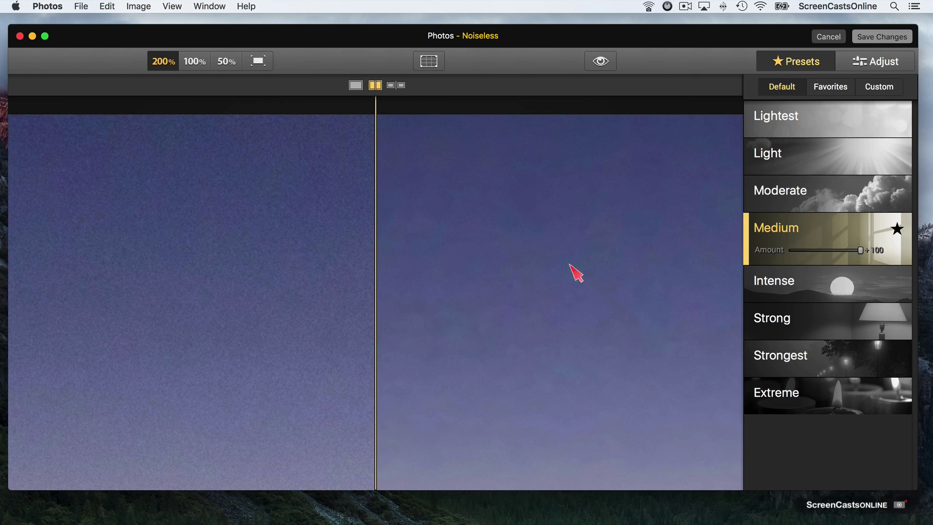
Step: Try the Moderate and Intense noise-reduction presets on the sky
click(812, 194)
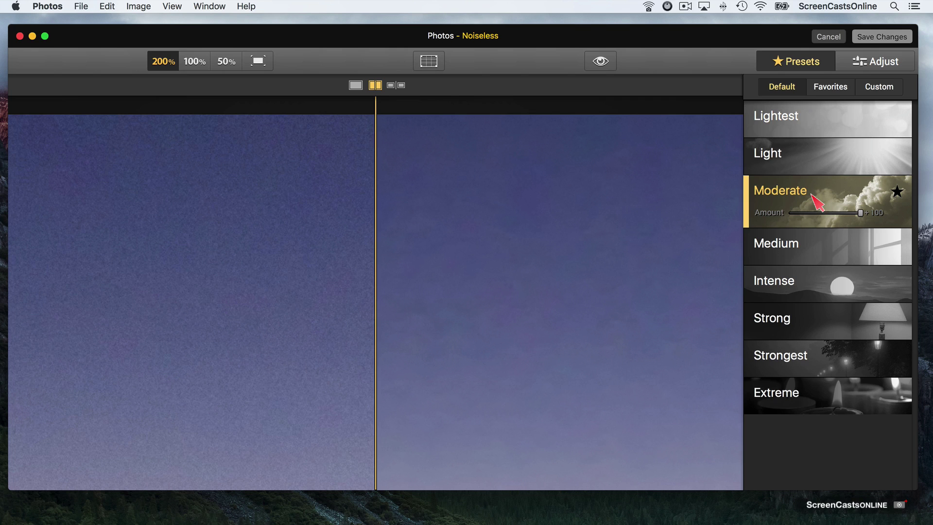
click(789, 295)
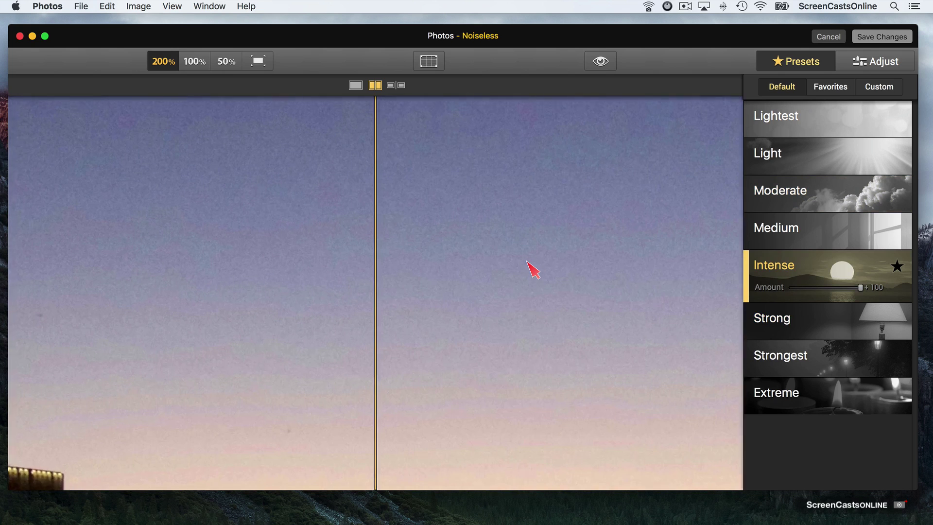
scroll(533, 268, down, 5)
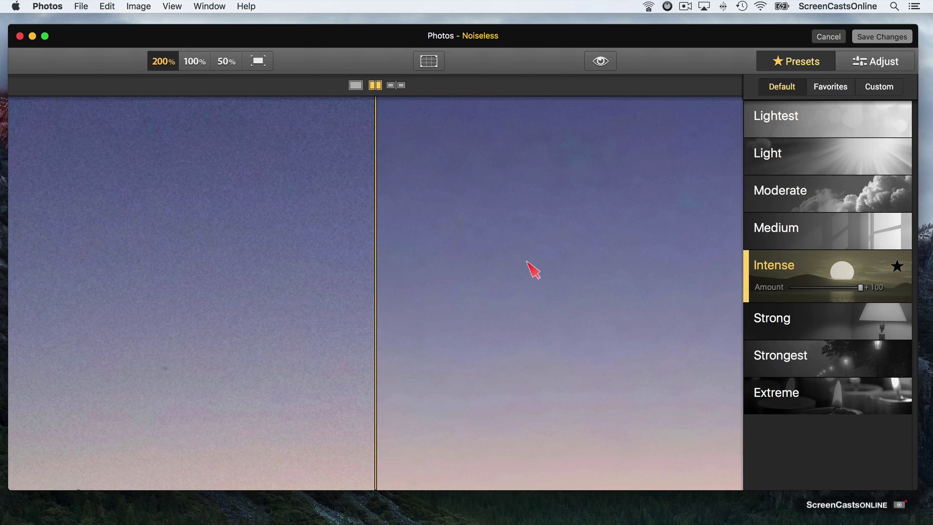
Step: Apply the Medium noise-reduction preset and set its amount to 70
click(802, 234)
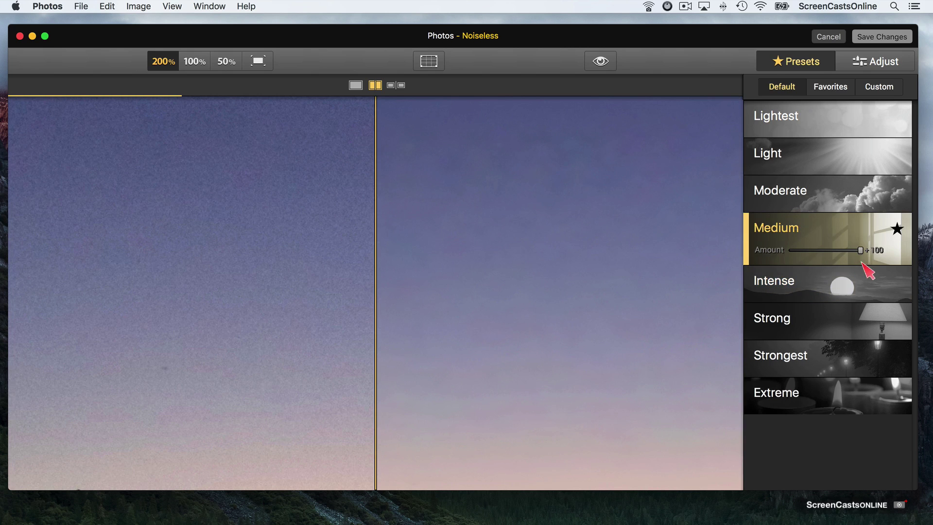
drag(860, 251, 840, 250)
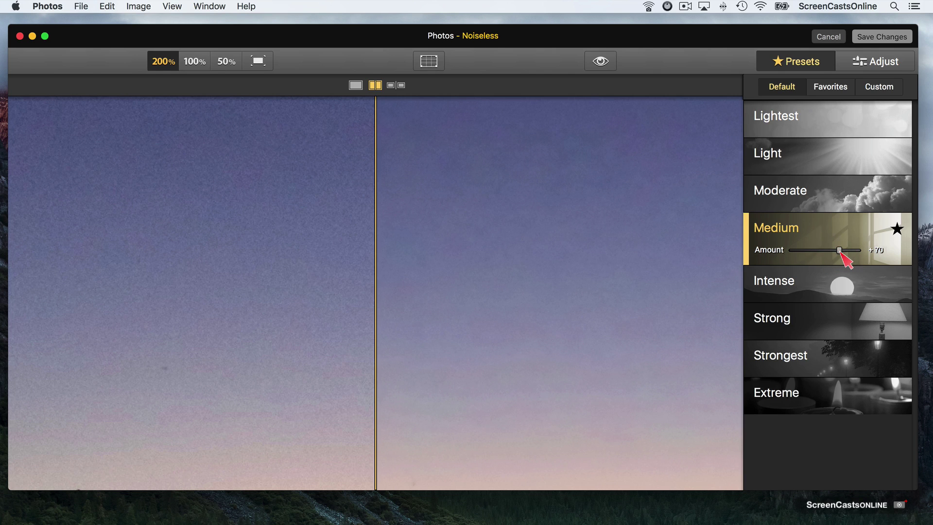
Step: Compare the original and noise-reduced halves across the water, boats, lit building and sky
scroll(469, 253, down, 5)
scroll(470, 253, down, 10)
scroll(469, 253, right, 3)
scroll(469, 253, down, 4)
scroll(470, 253, left, 1)
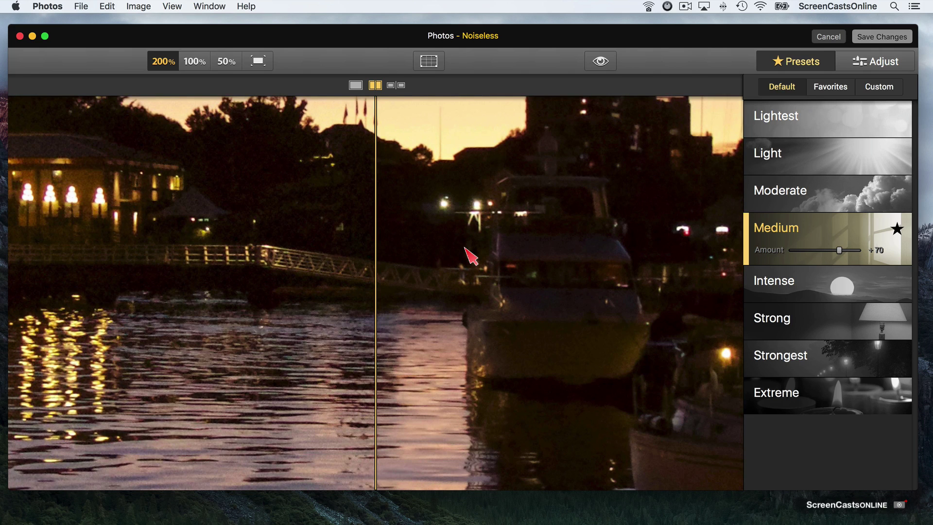
scroll(470, 253, left, 10)
scroll(470, 253, up, 4)
scroll(465, 248, left, 10)
scroll(465, 248, up, 7)
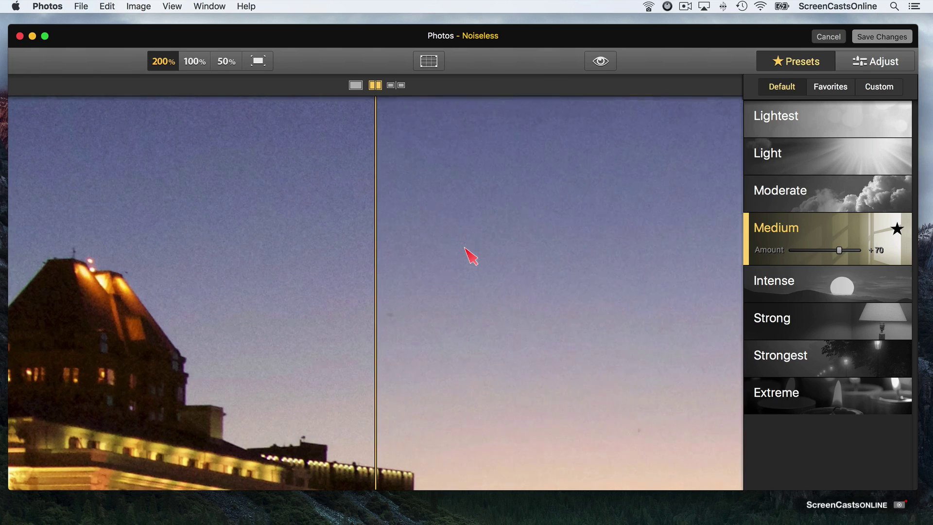
Step: Save the Noiseless changes and finish editing the harbour photo
click(873, 39)
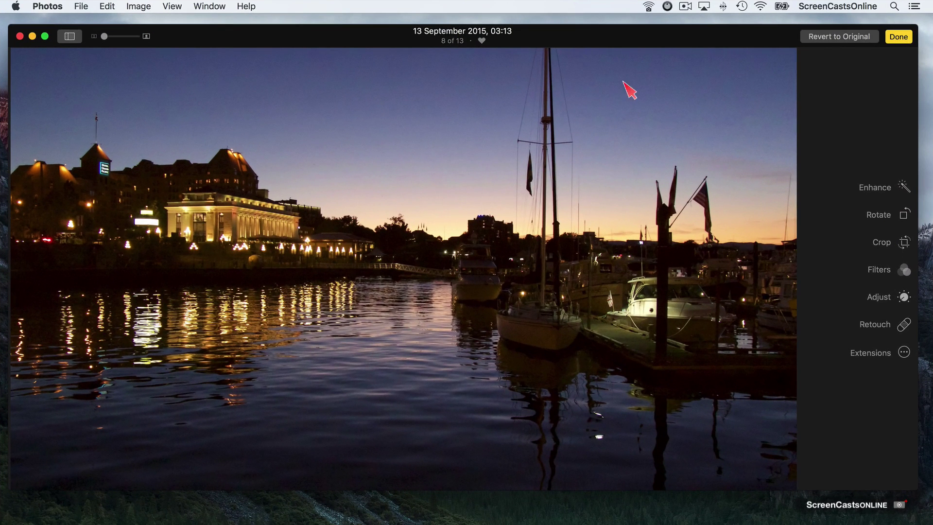
click(895, 38)
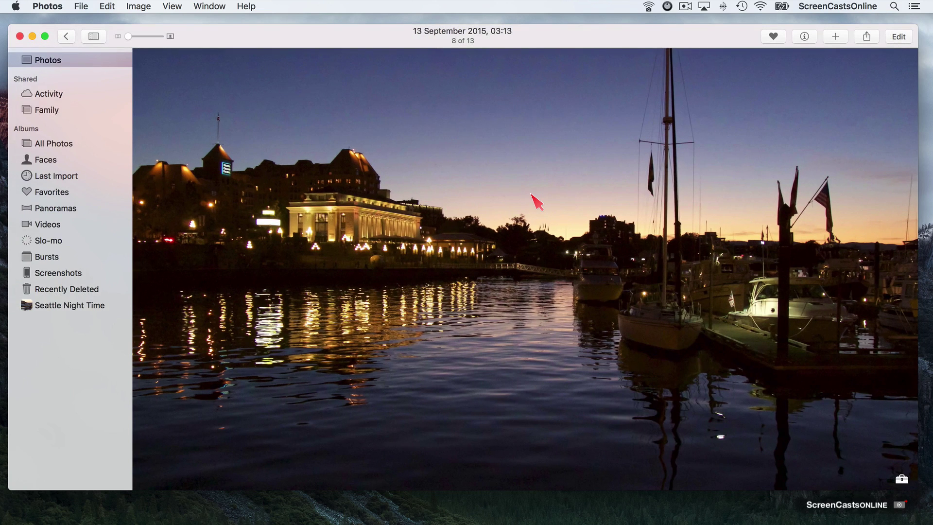
Step: Examine the edited photo's sky and boat mast up close for remaining noise
key(super+equal)
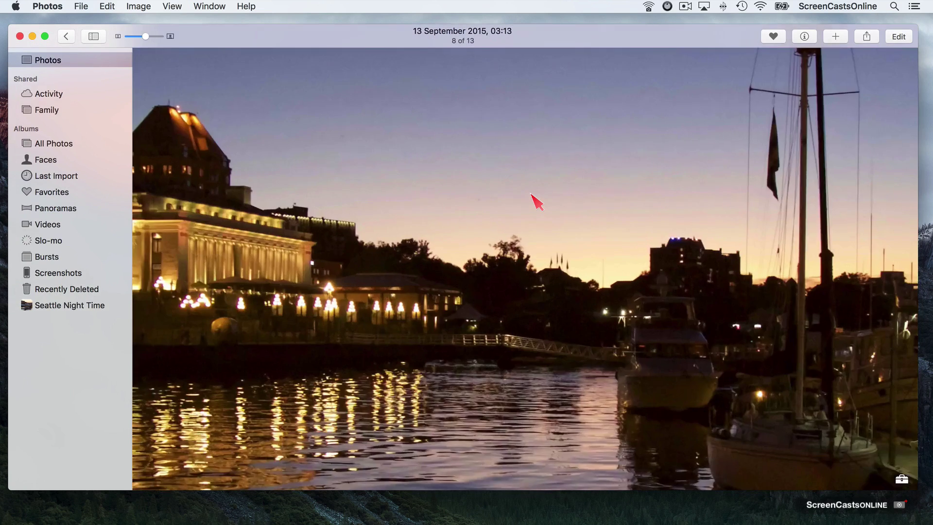
scroll(709, 138, up, 10)
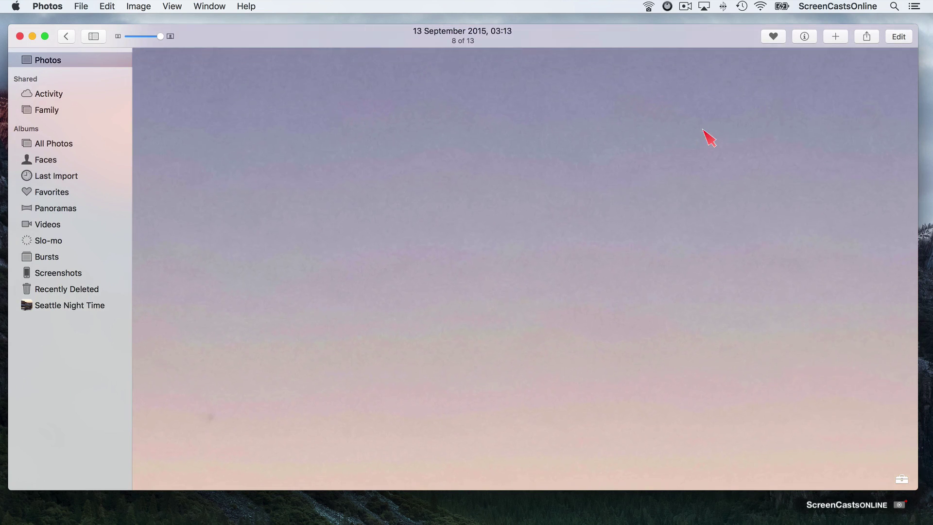
scroll(709, 138, right, 10)
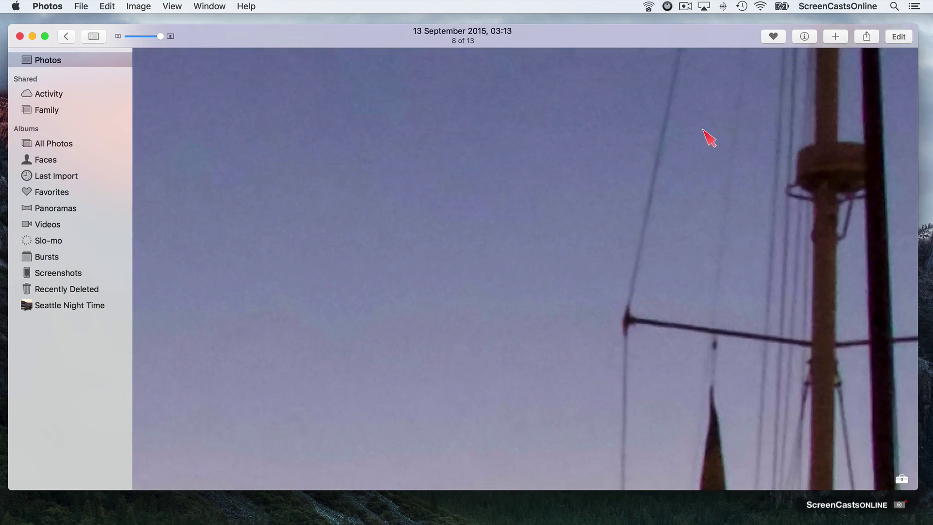
scroll(710, 138, up, 10)
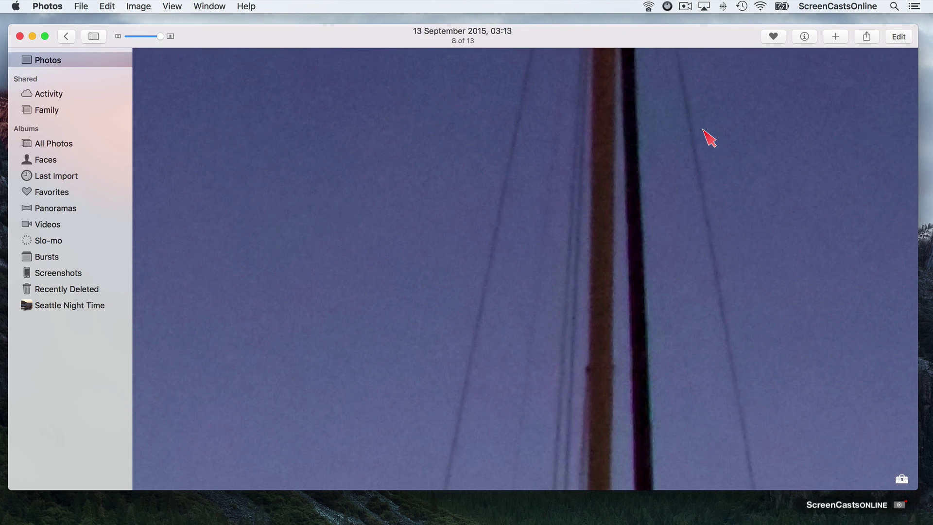
key(super+minus)
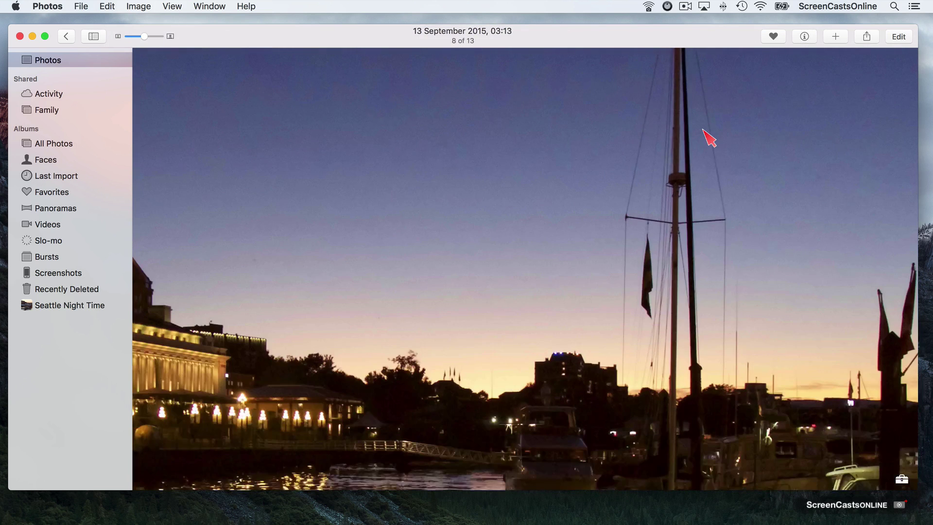
key(super+minus)
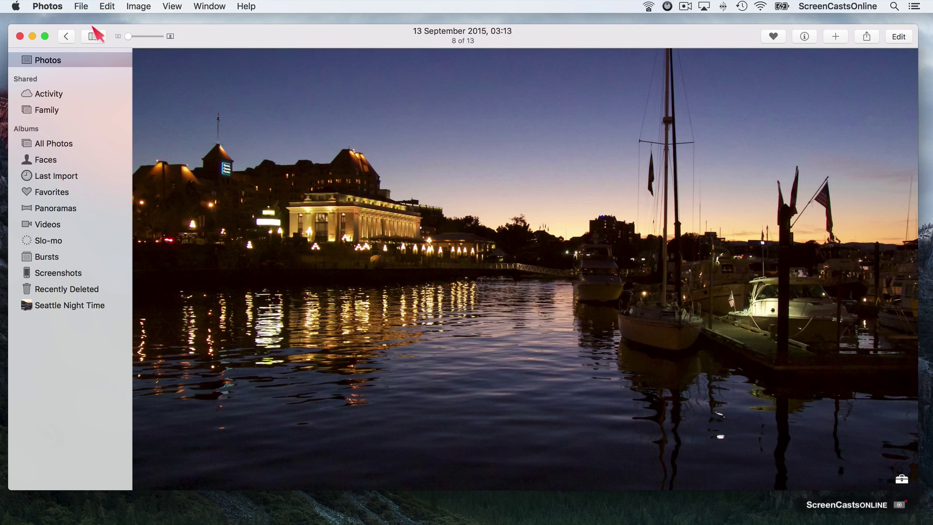
Step: Return to Moments and open the second photo of the 13 Sep moment
click(66, 36)
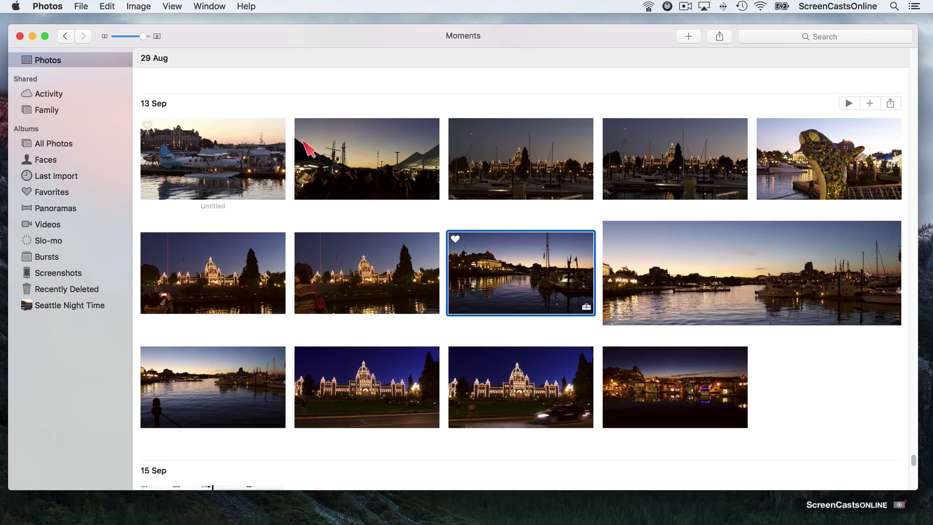
double_click(381, 161)
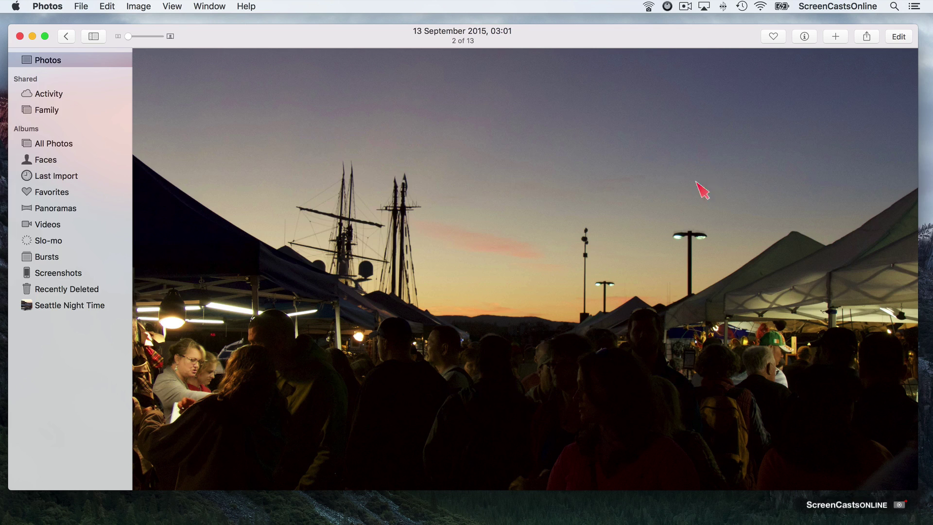
Step: Start editing the sunset market photo and open it in the Snapheal extension
click(898, 38)
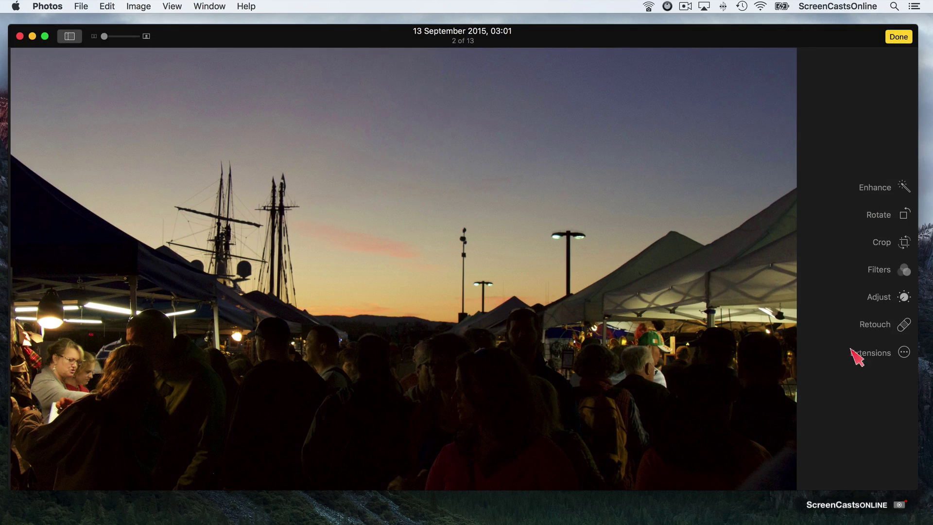
click(904, 353)
click(892, 389)
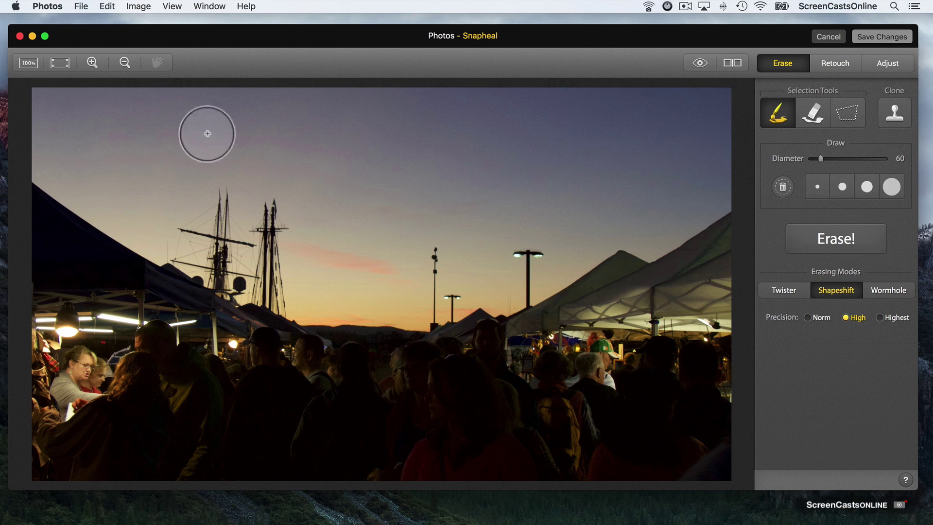
Step: Erase the tall, thin pole in the middle of the skyline, marking it with a selection brush of diameter 38
click(92, 63)
click(92, 63)
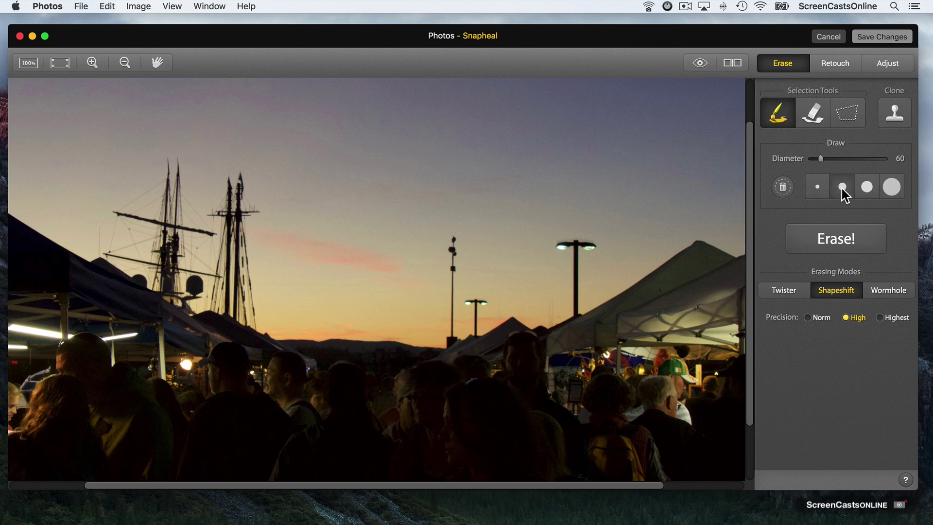
click(826, 159)
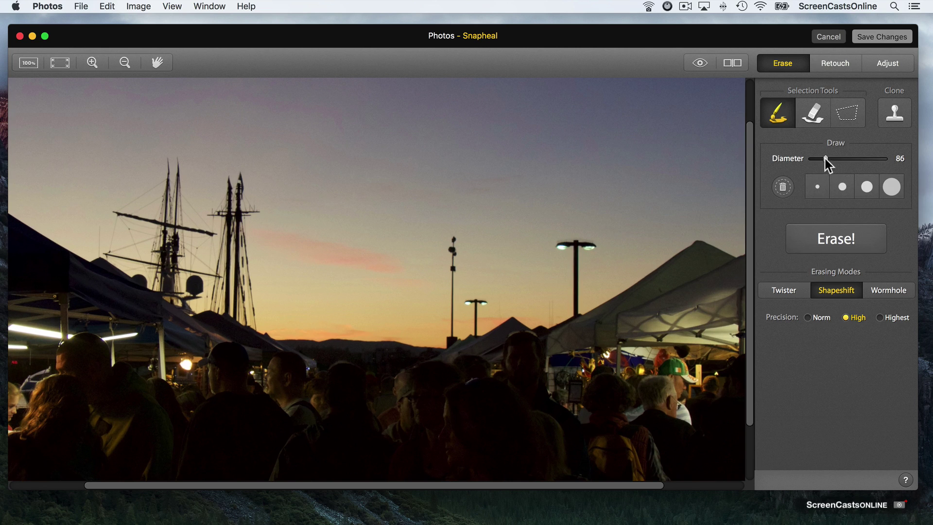
drag(825, 160, 817, 160)
drag(452, 242, 443, 334)
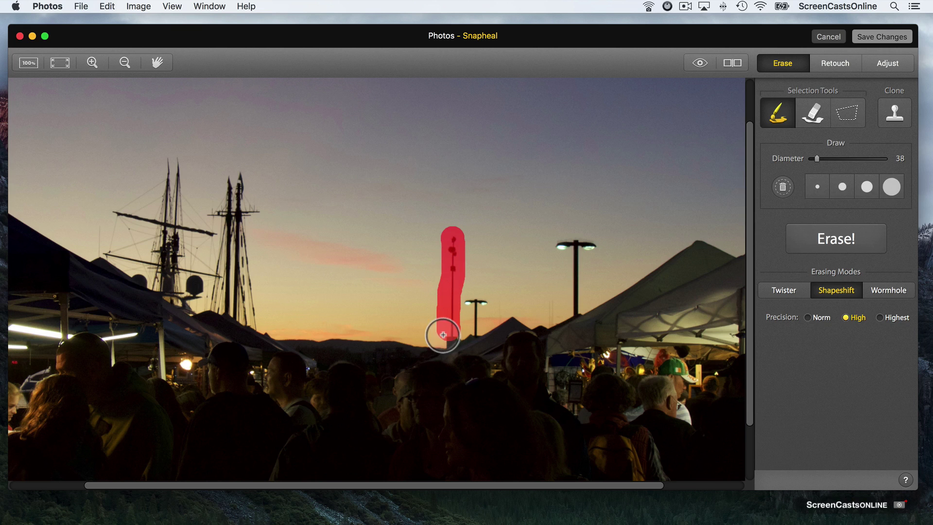
click(833, 235)
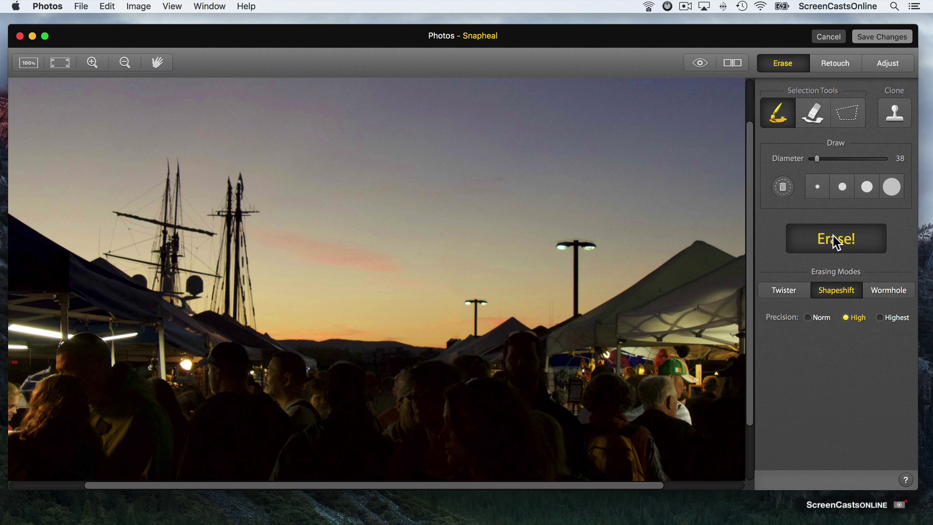
Step: Save the Snapheal edit to the market photo and minimize the Photos window
click(881, 38)
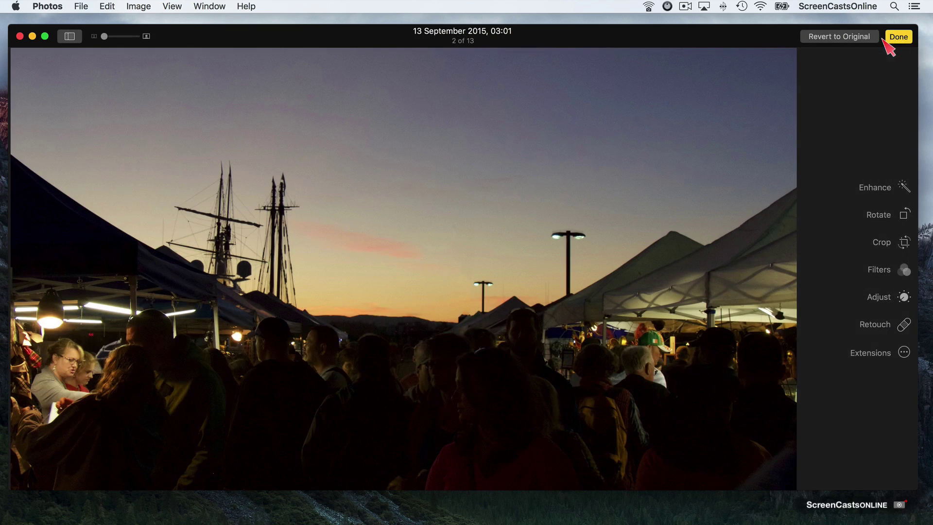
click(903, 37)
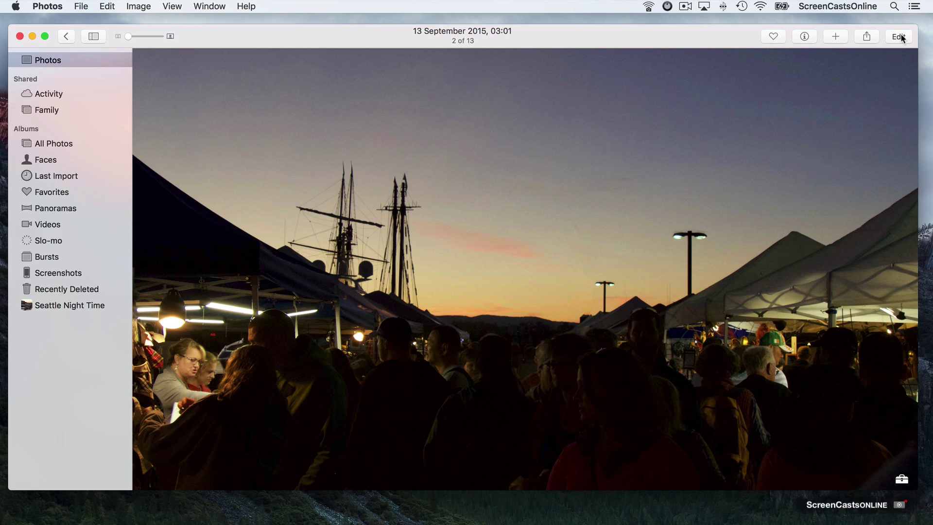
click(32, 36)
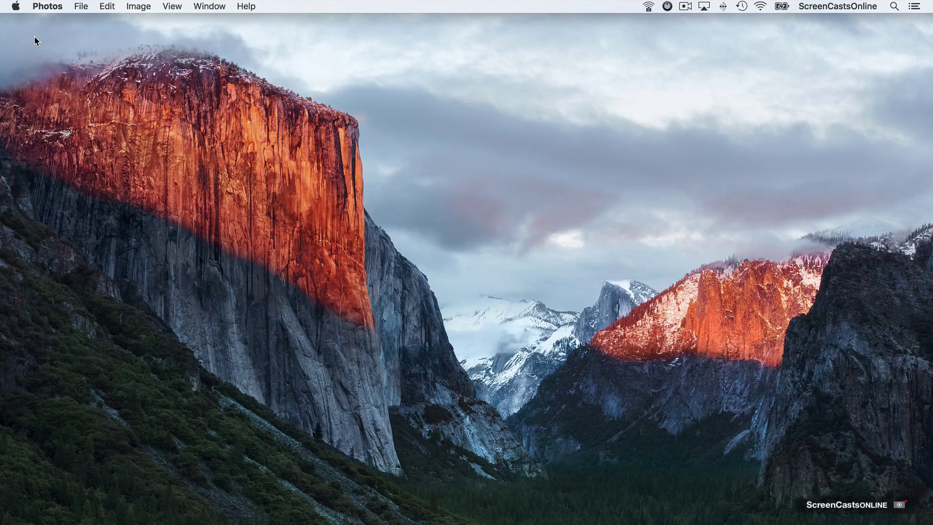
Step: Switch to Safari and load screencastsonline.com/macphun
key(super+Tab)
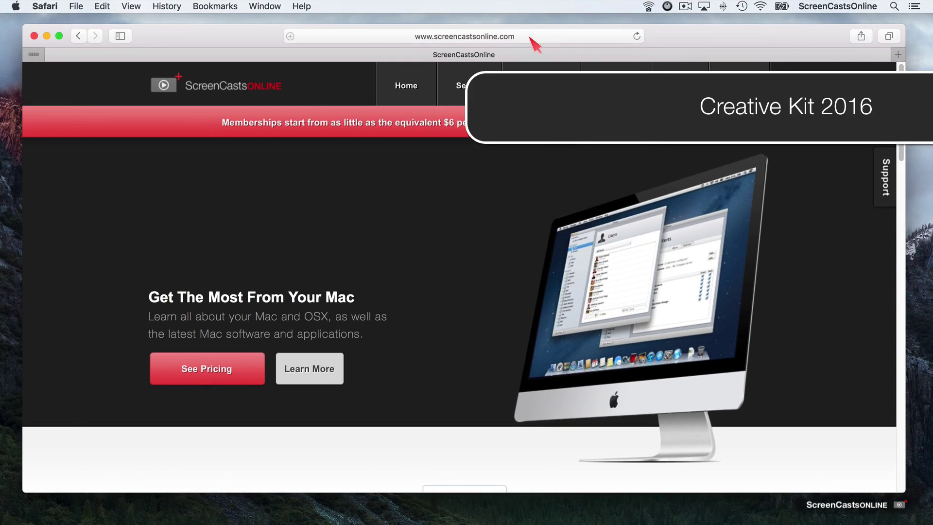
click(469, 36)
click(490, 38)
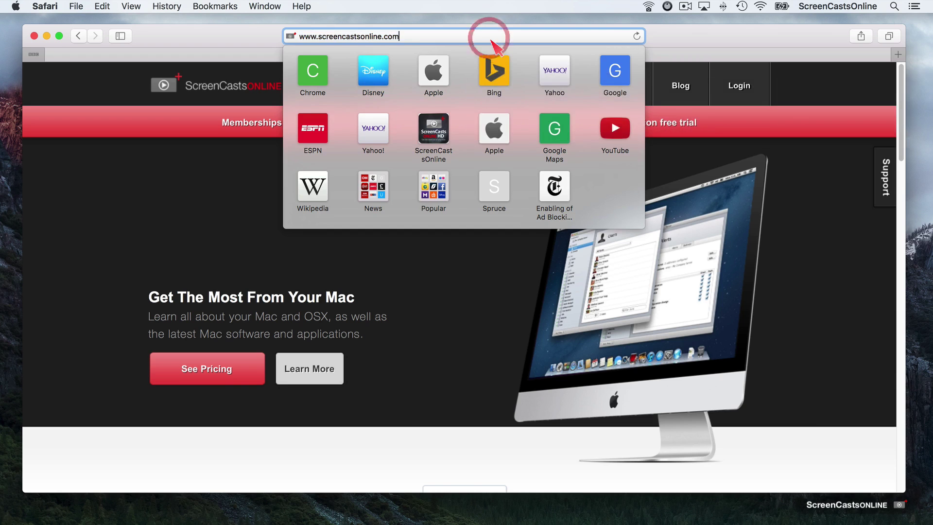
text(/mac)
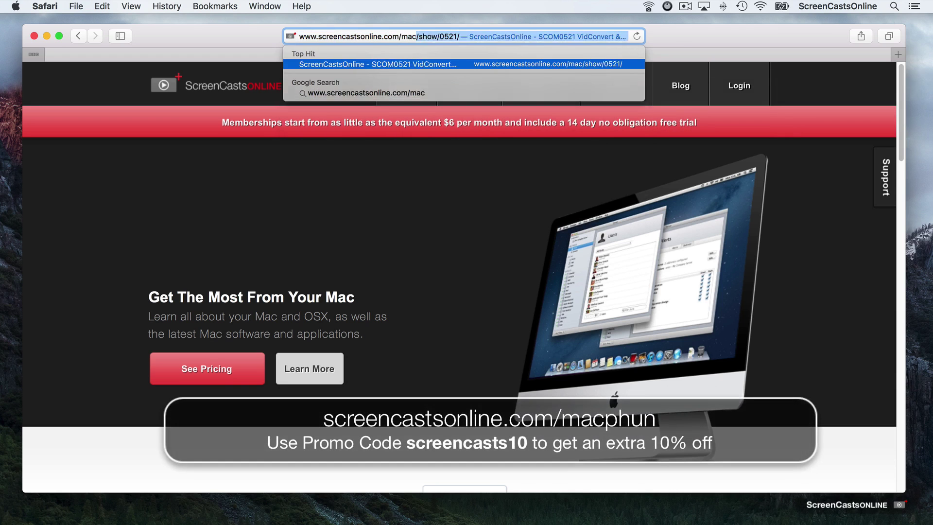
key(Delete)
key(Return)
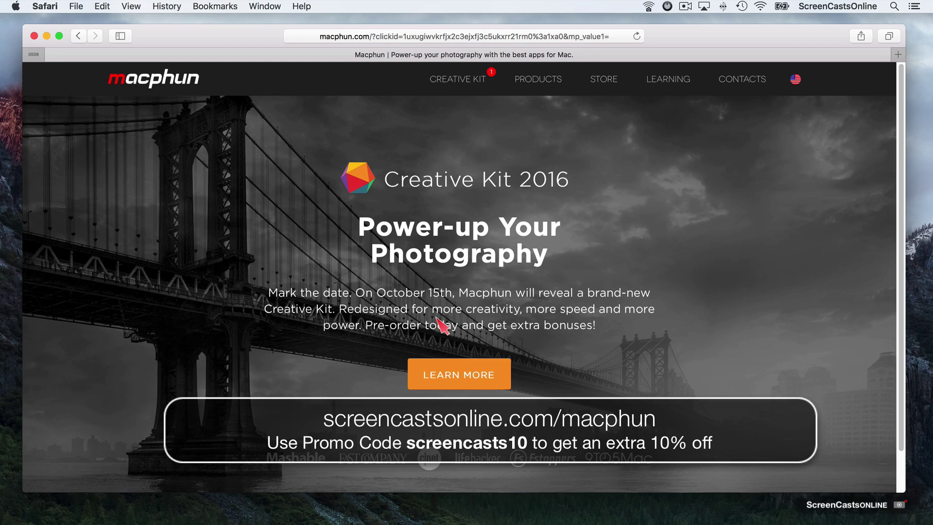
Step: Open the Creative Kit 2016 page and examine its pre-order offer, bonuses and descriptions of the included apps
click(460, 372)
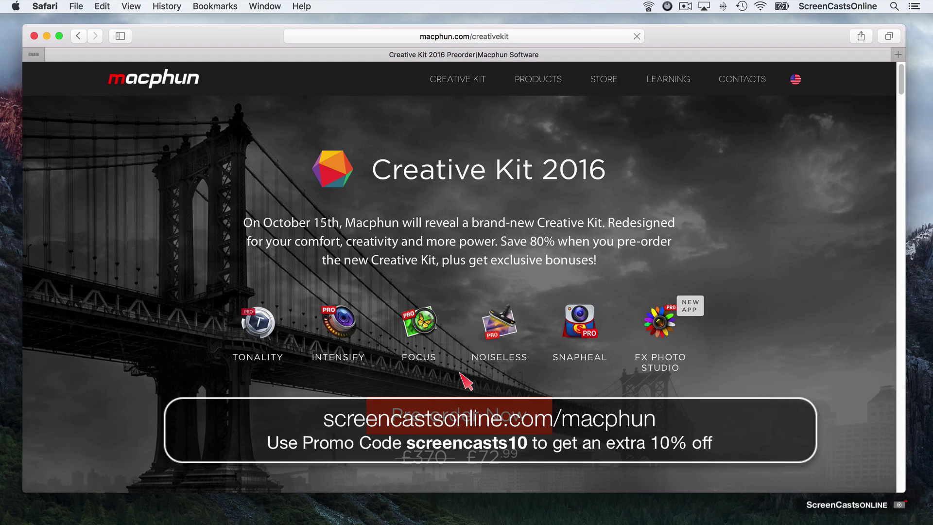
scroll(460, 373, down, 3)
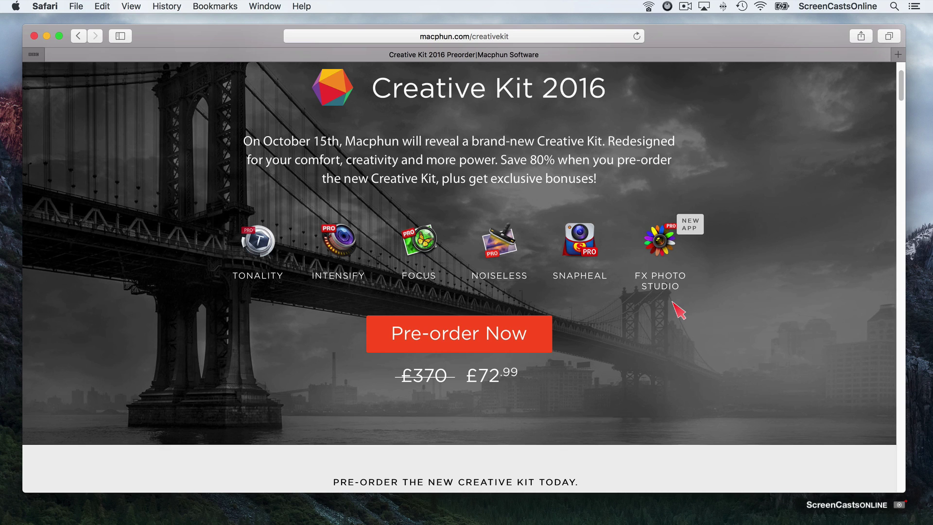
scroll(679, 310, down, 10)
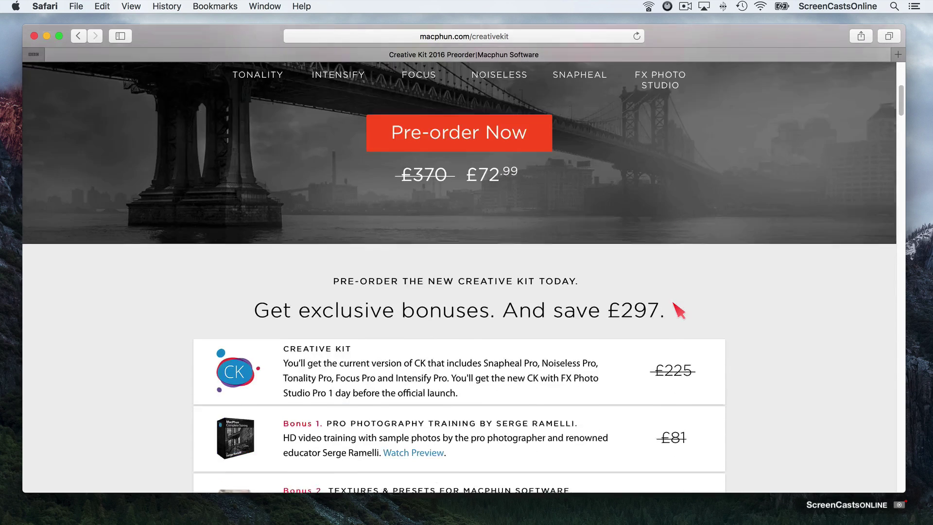
scroll(679, 310, down, 6)
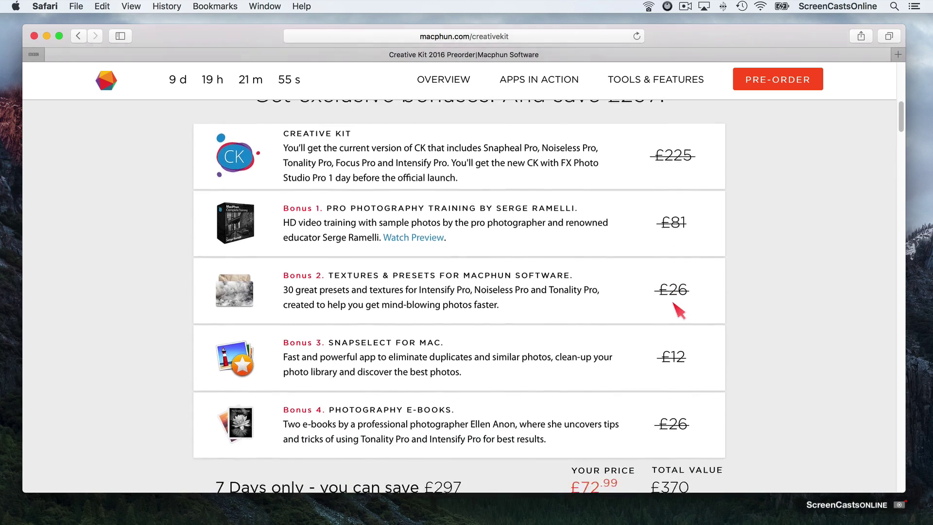
scroll(679, 310, down, 8)
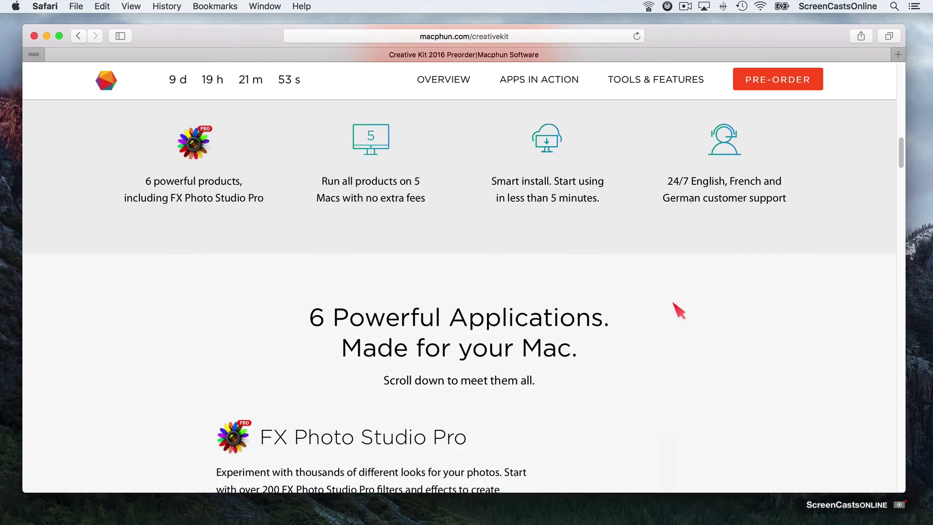
scroll(679, 310, down, 12)
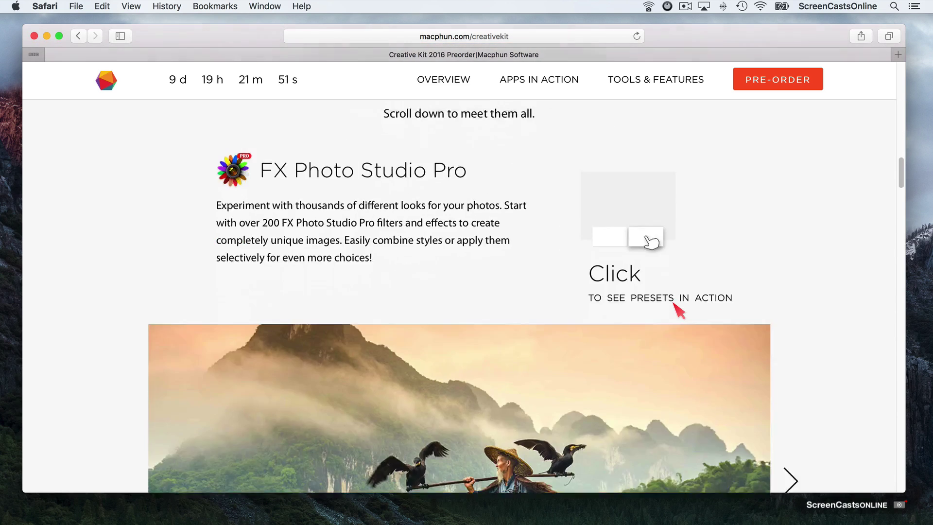
scroll(678, 310, down, 14)
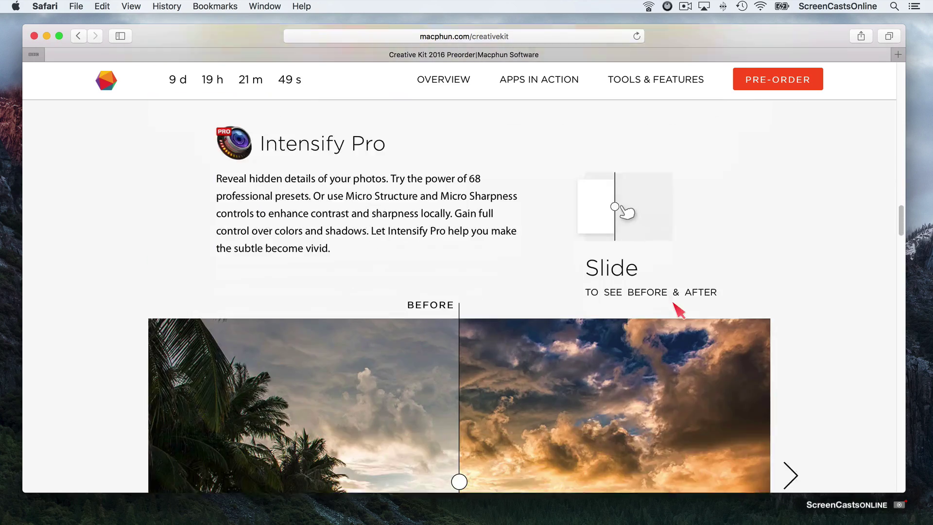
scroll(679, 310, down, 15)
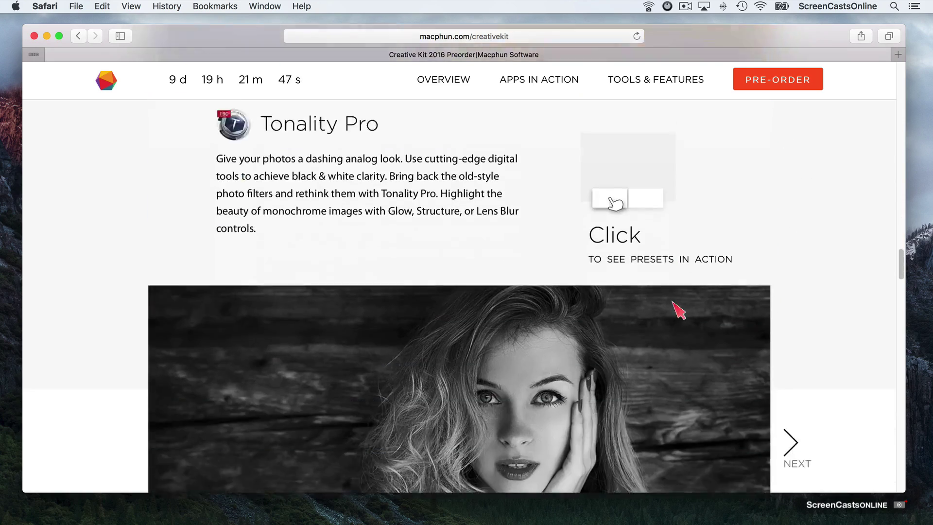
scroll(679, 310, down, 10)
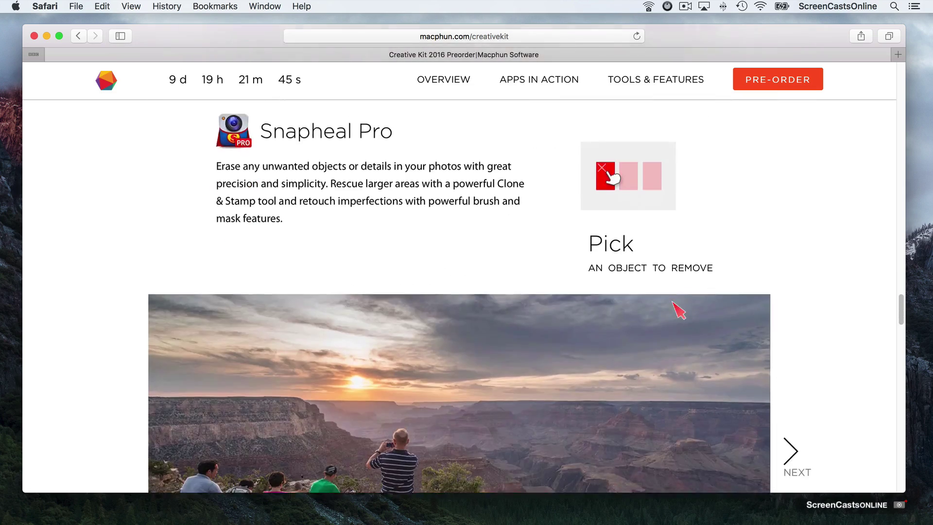
scroll(679, 310, down, 4)
scroll(679, 310, up, 15)
scroll(679, 310, up, 20)
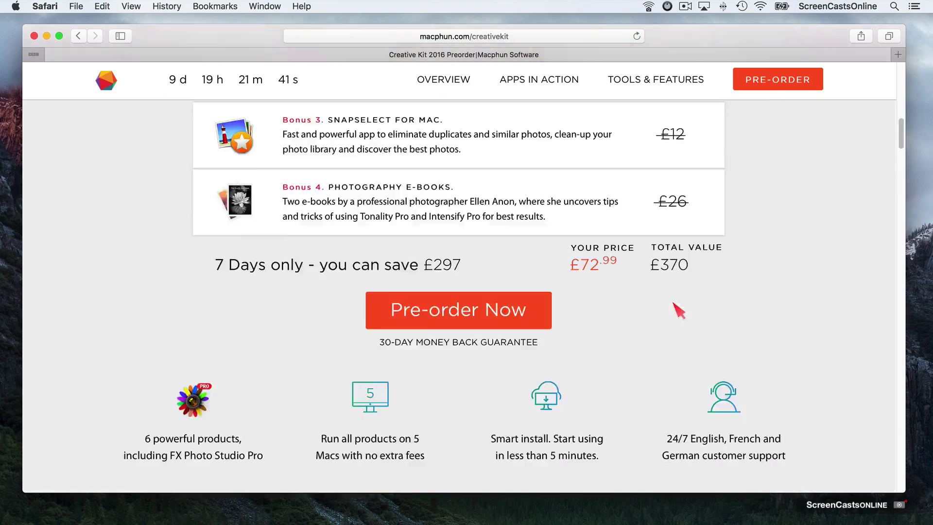